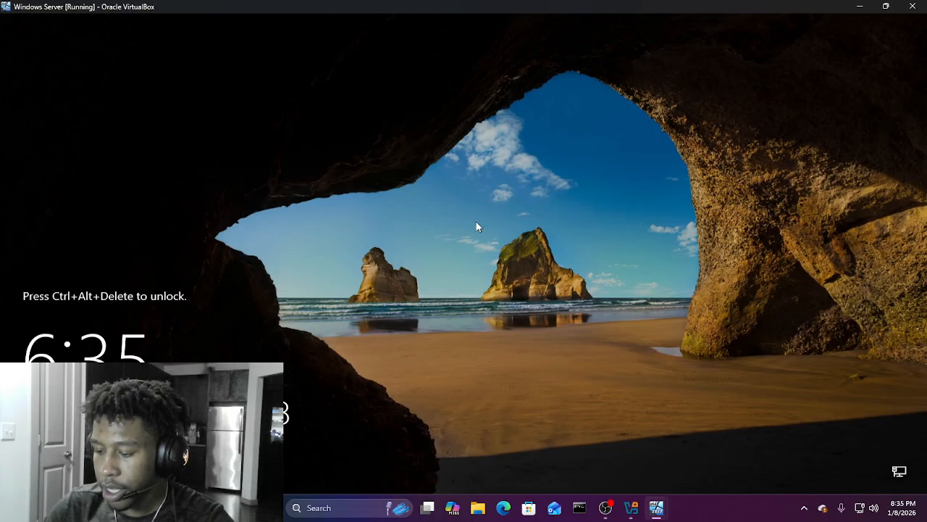
Step: Sign in to the Windows Server VM as domain administrator with the account password
key(ctrl+alt+Delete)
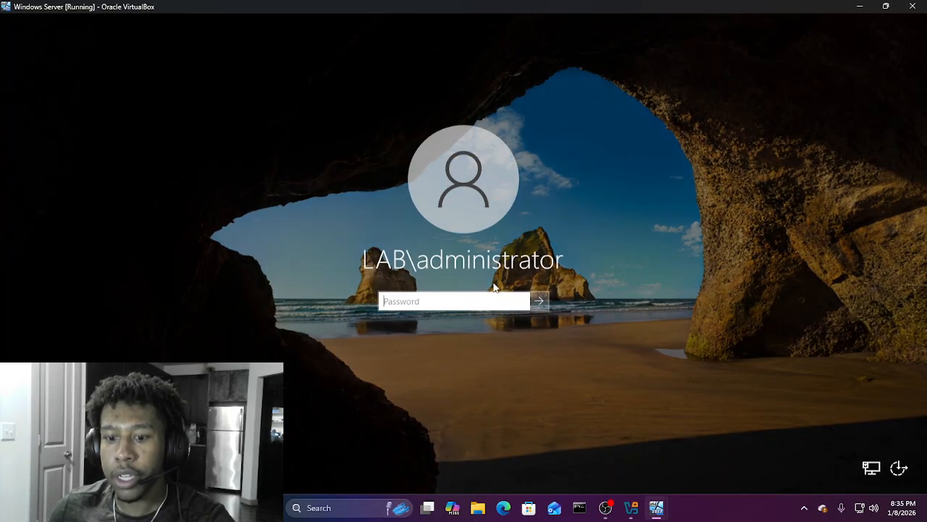
text(Passwor)
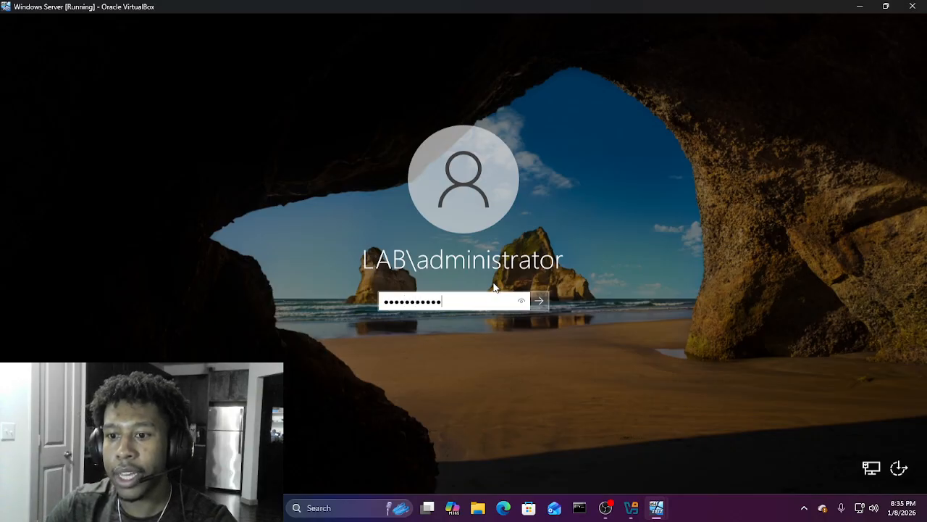
key(Return)
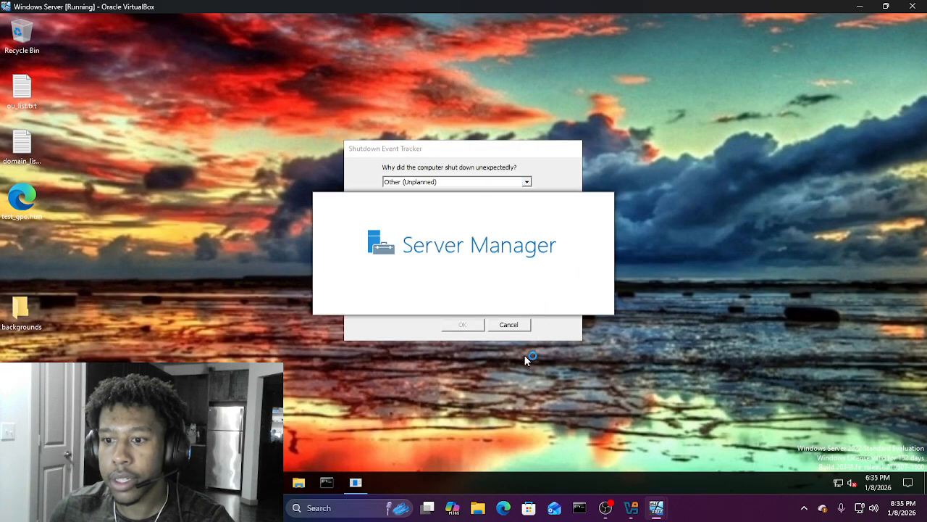
Step: Dismiss the Shutdown Event Tracker and launch Active Directory Users and Computers from Tools
click(523, 326)
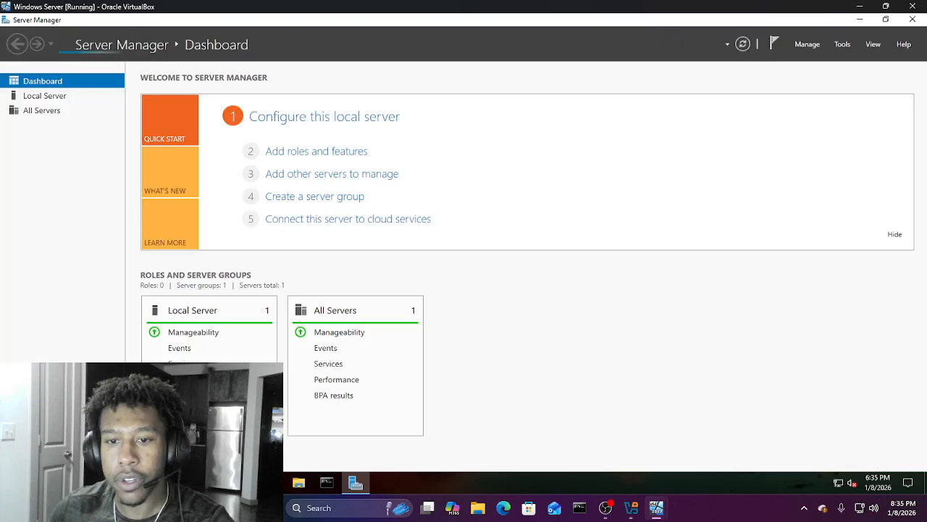
click(844, 43)
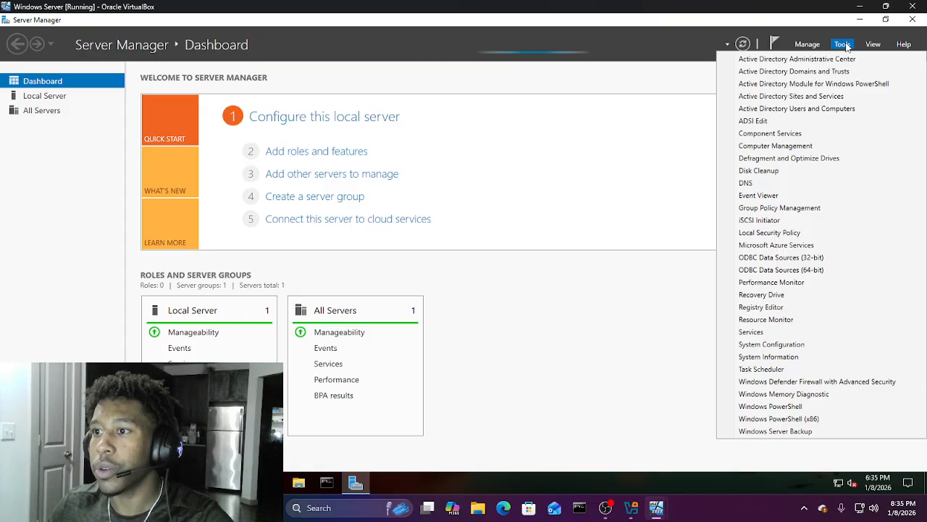
click(829, 109)
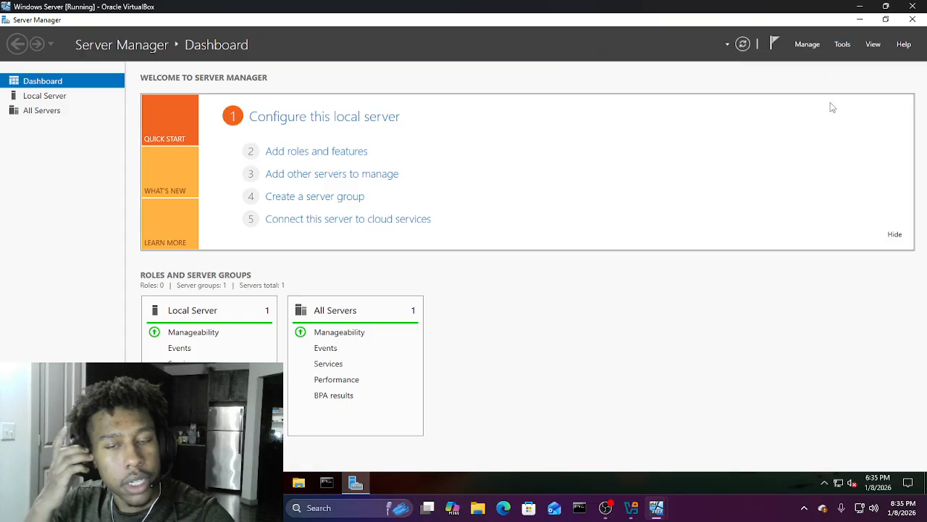
Step: Bring Active Directory Users and Computers forward and show the users in the domain_users OU
click(842, 44)
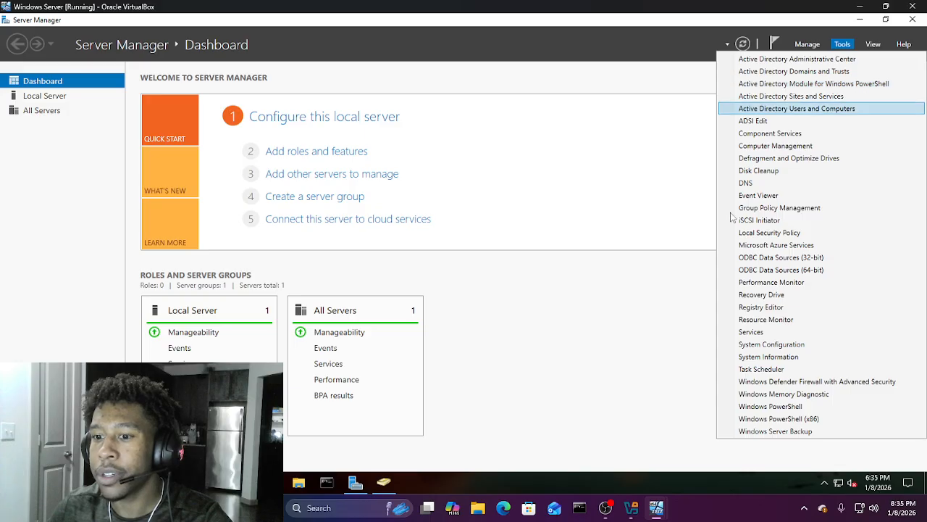
click(383, 485)
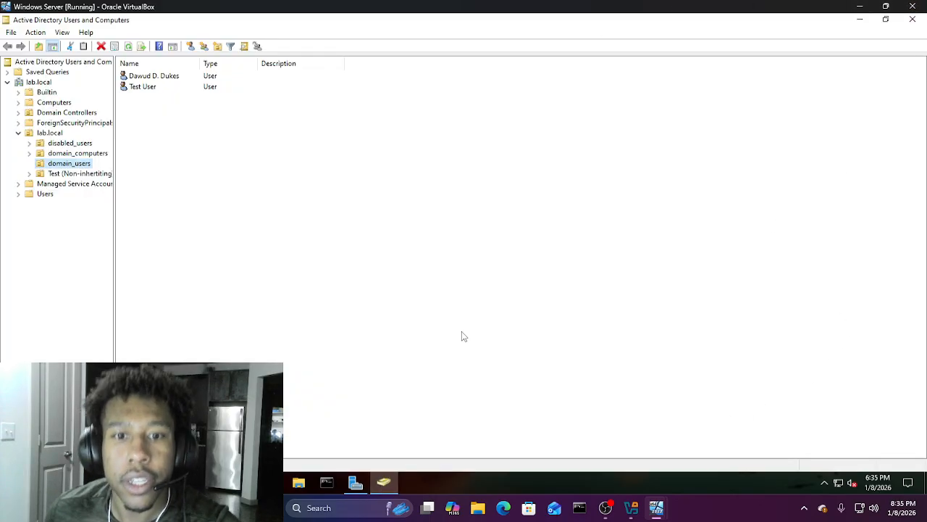
click(77, 153)
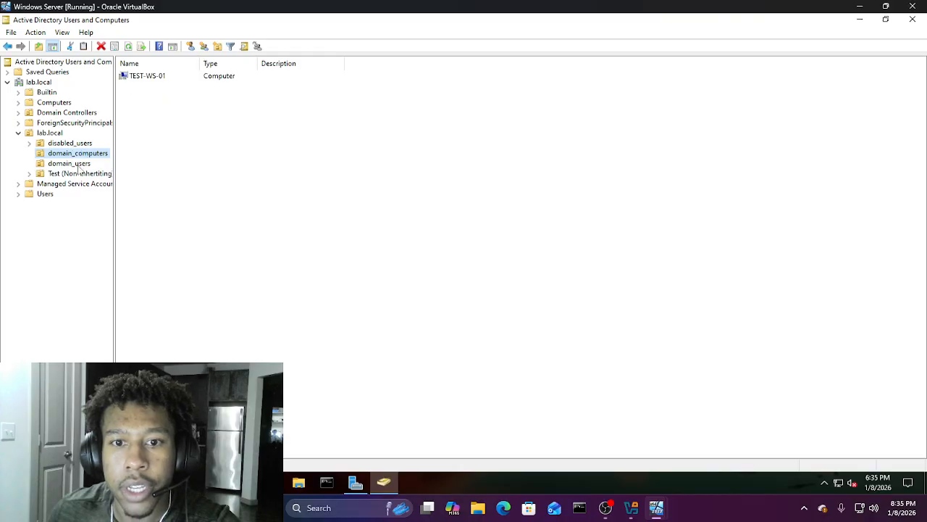
click(78, 164)
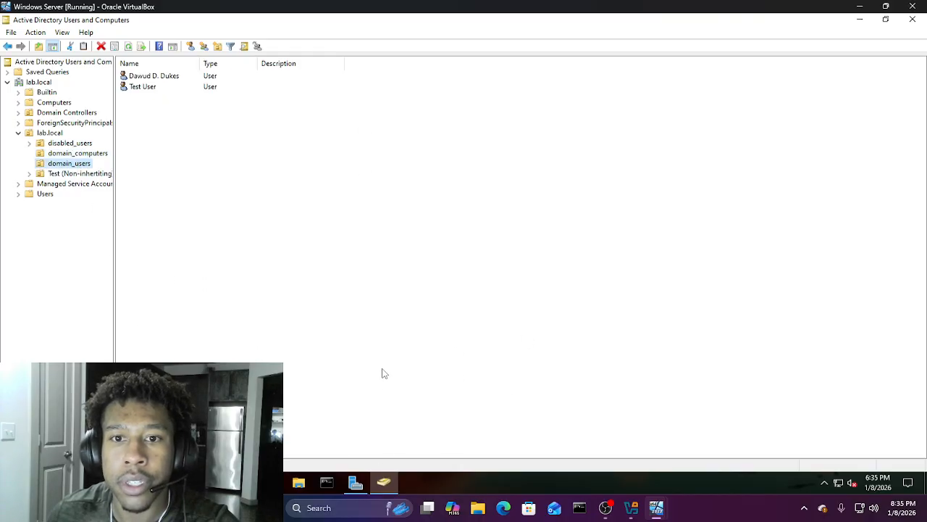
Step: Start a new user account in the domain_users container
click(157, 120)
right_click(158, 120)
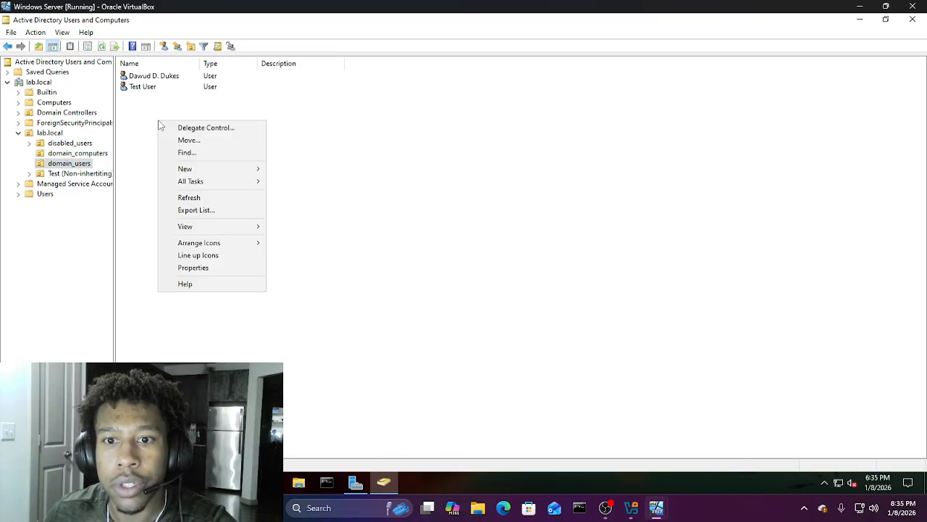
mouse_move(190, 168)
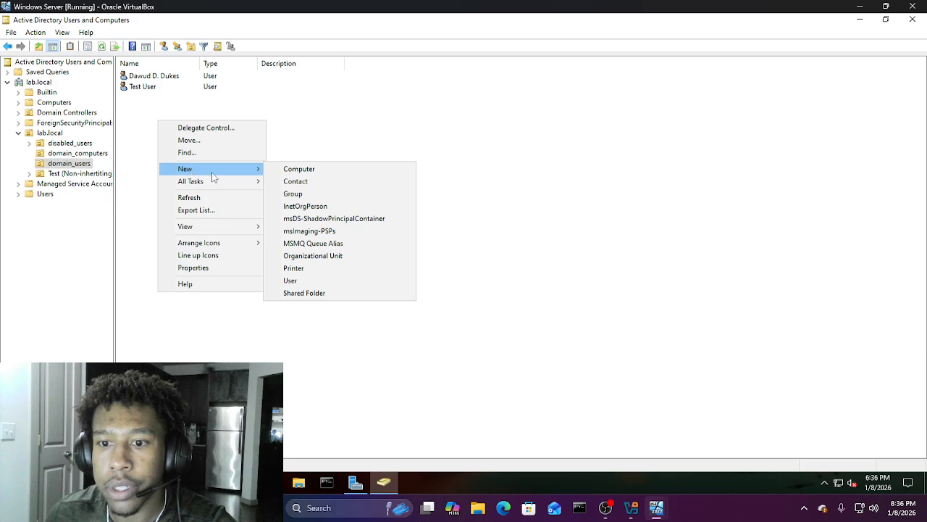
click(326, 282)
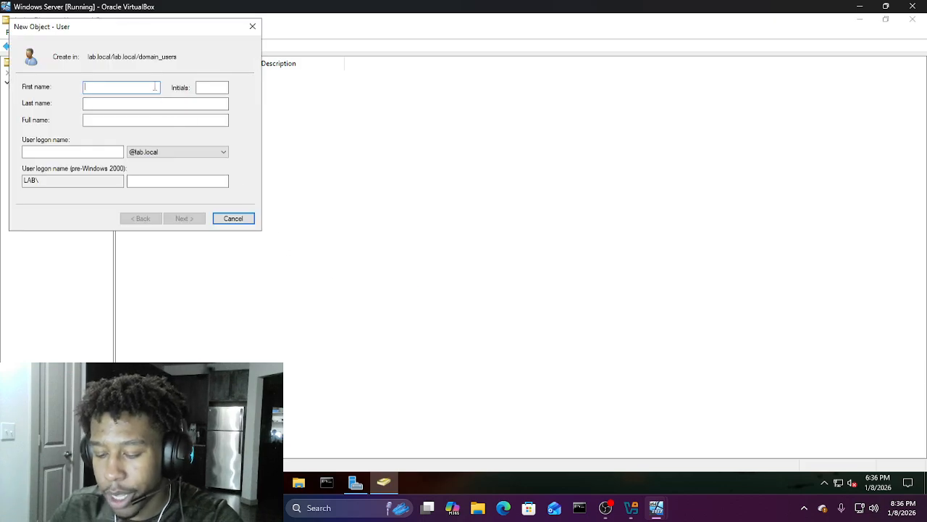
Step: Enter the Reset Password first and last name and logon name, then continue to the password page
text(Reset)
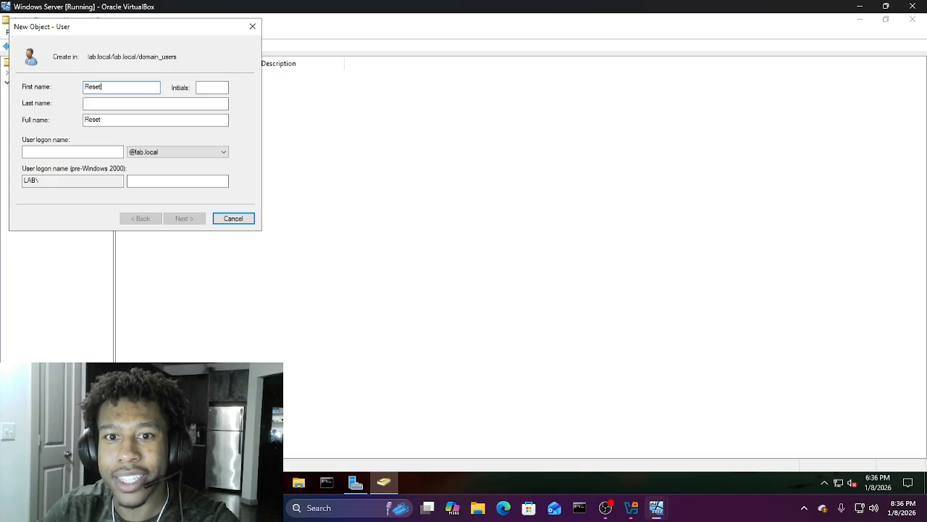
key(Tab)
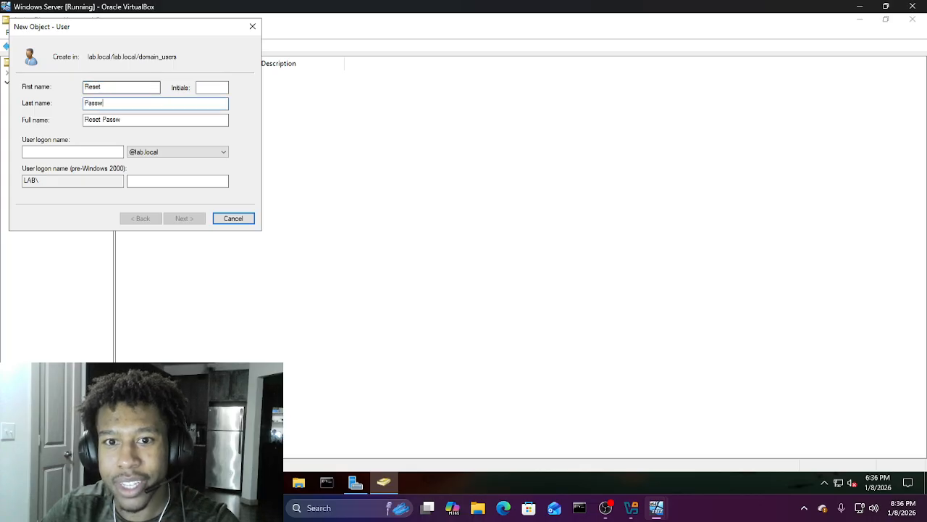
click(67, 152)
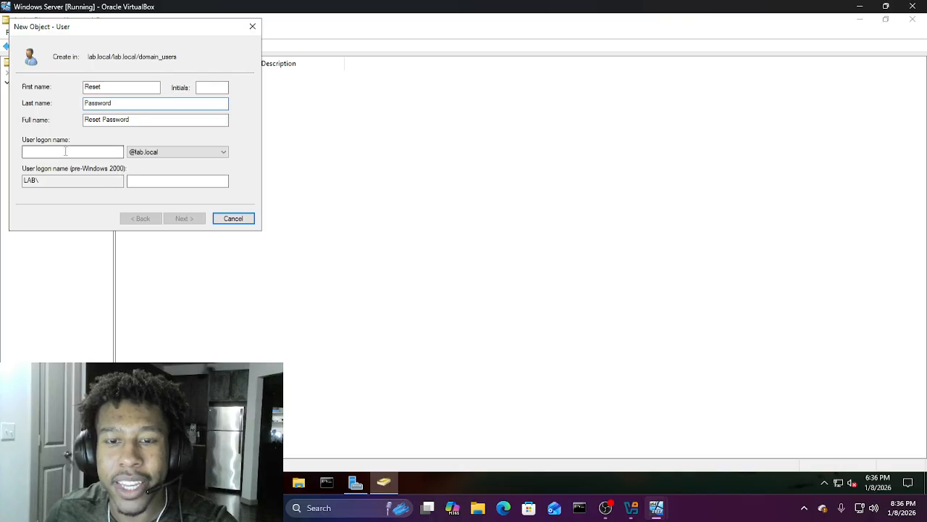
text(RPassword)
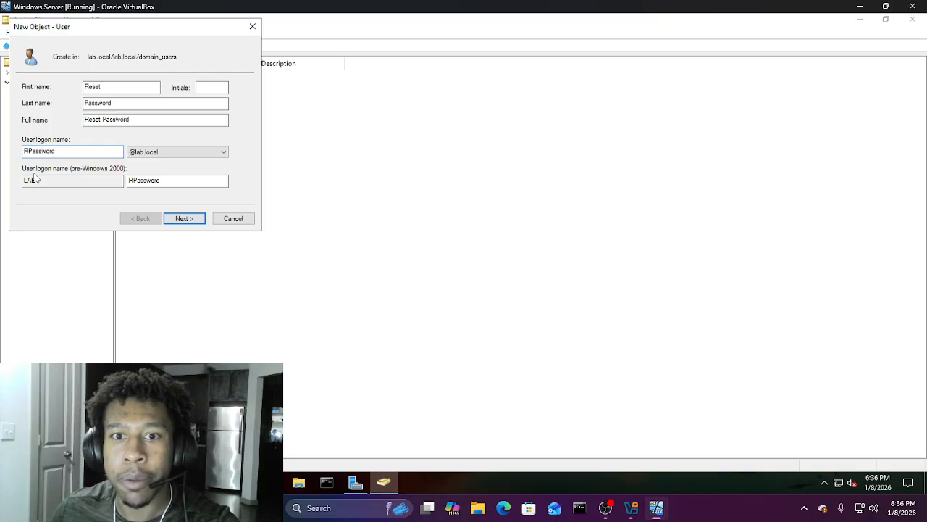
click(184, 219)
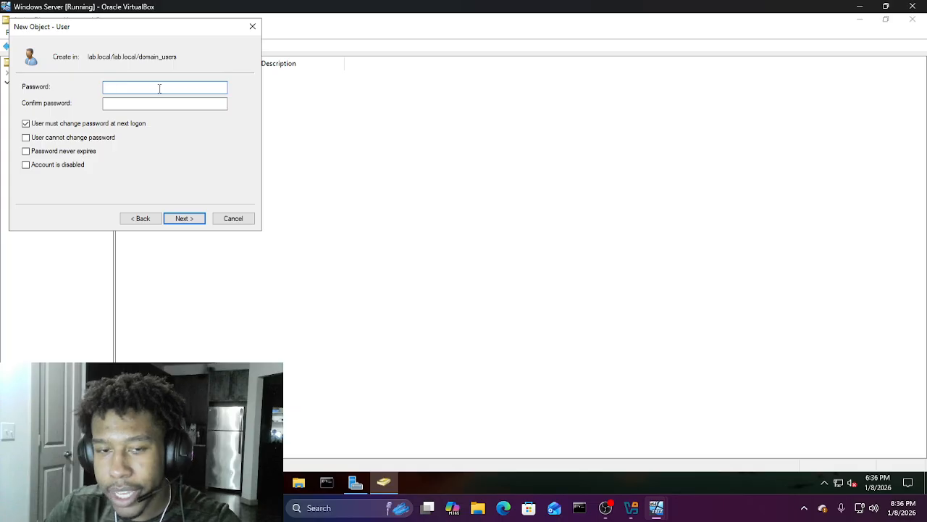
Step: Set and confirm the user's password, clear 'must change password at next logon', and finish creating Reset Password
text(••••••••)
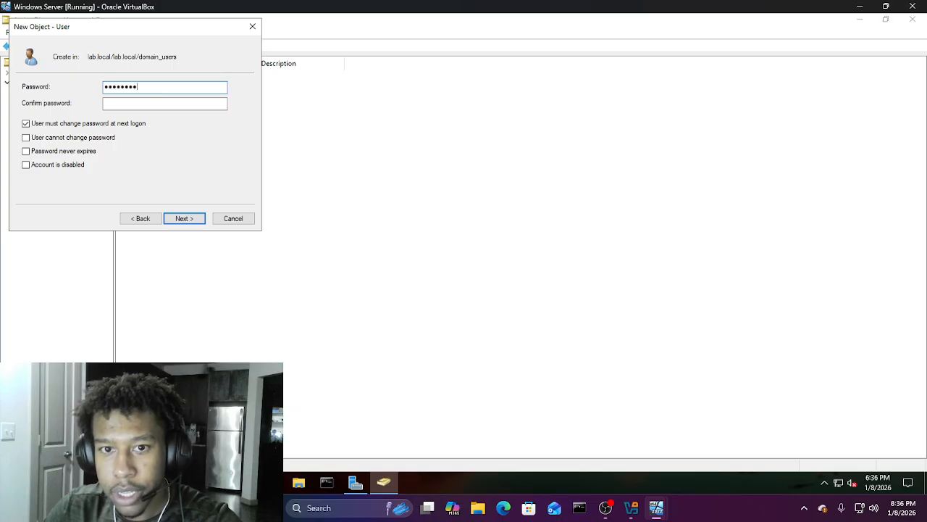
key(Tab)
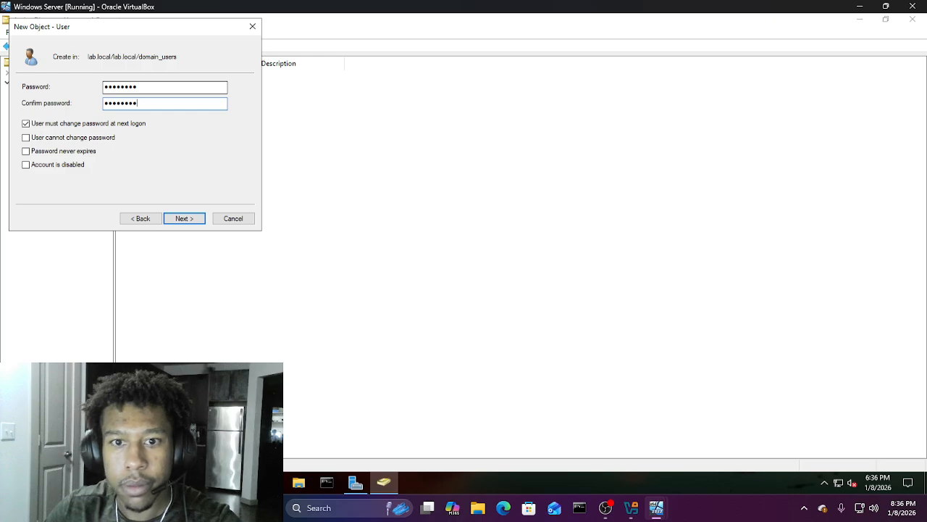
click(27, 125)
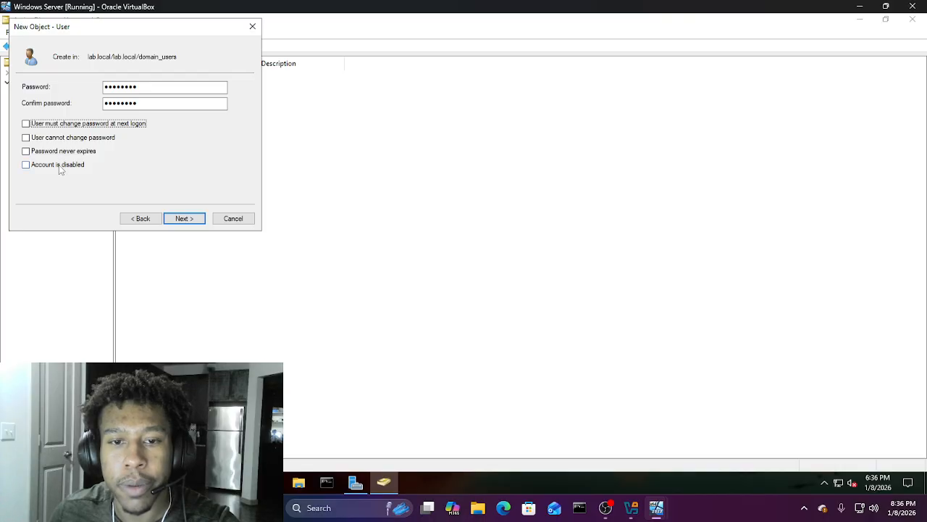
click(183, 218)
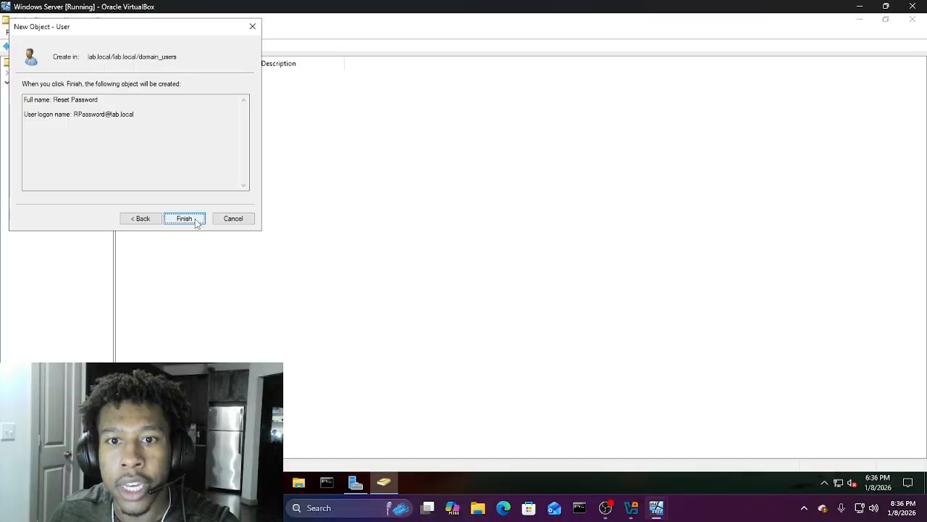
click(196, 221)
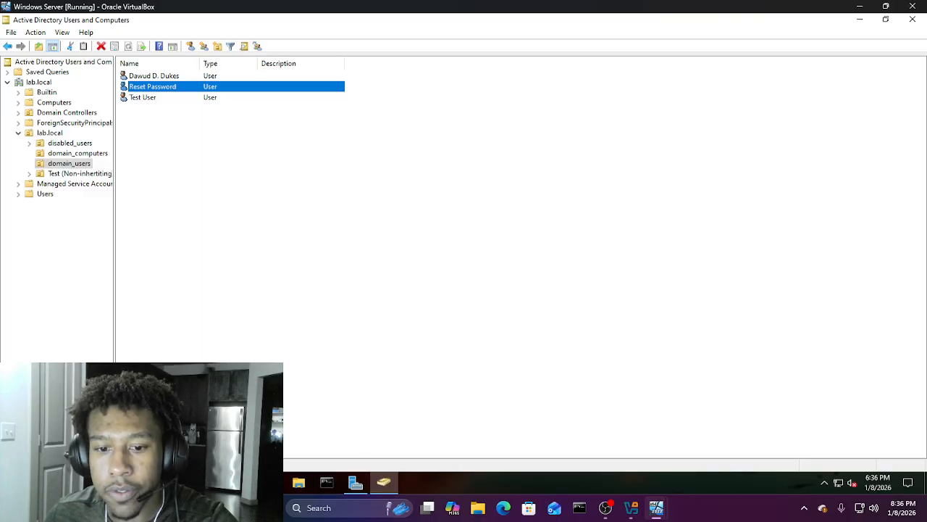
Step: Launch Group Policy Management by searching for 'group'
click(126, 483)
text(group)
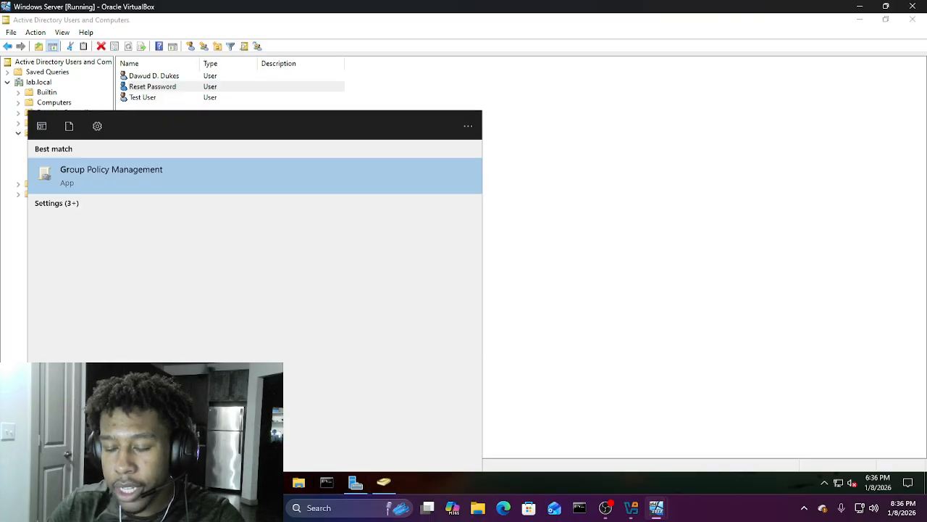
key(Return)
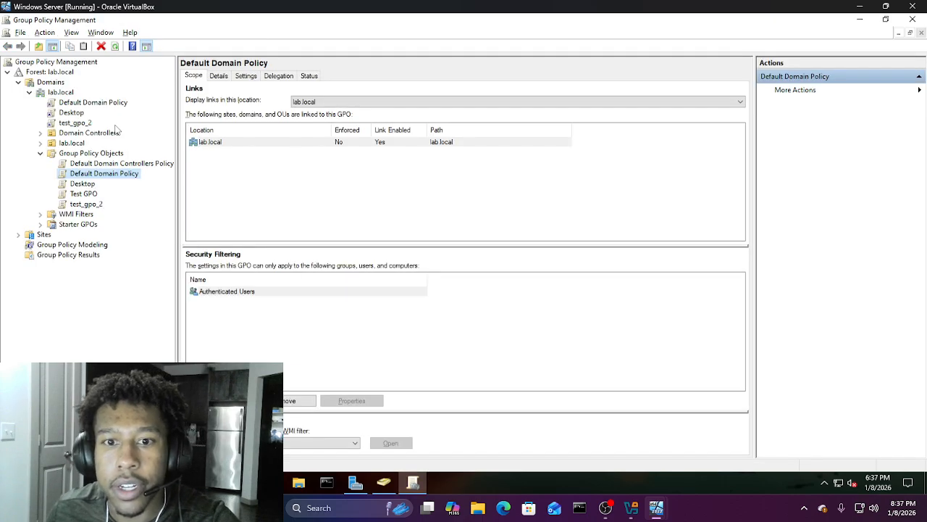
Step: Edit the Default Domain Policy and expand Computer Configuration down to Security Settings
right_click(109, 177)
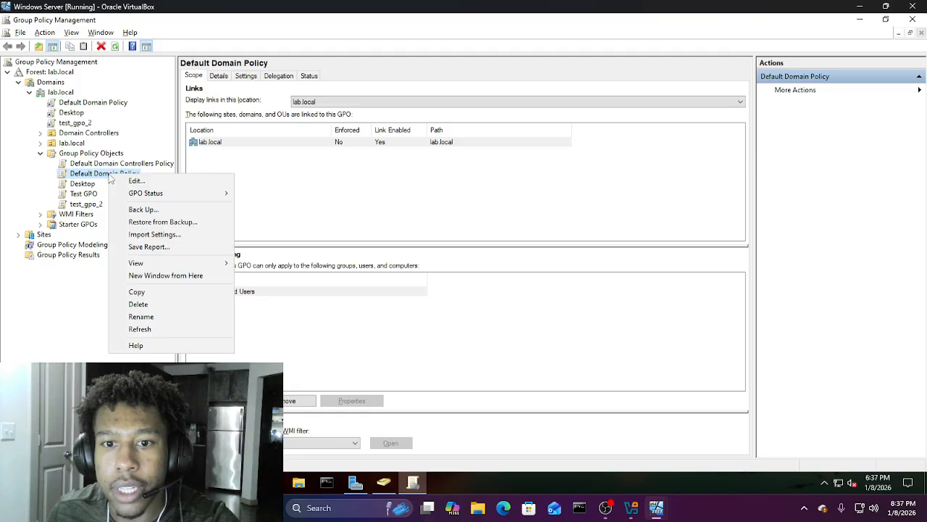
click(134, 180)
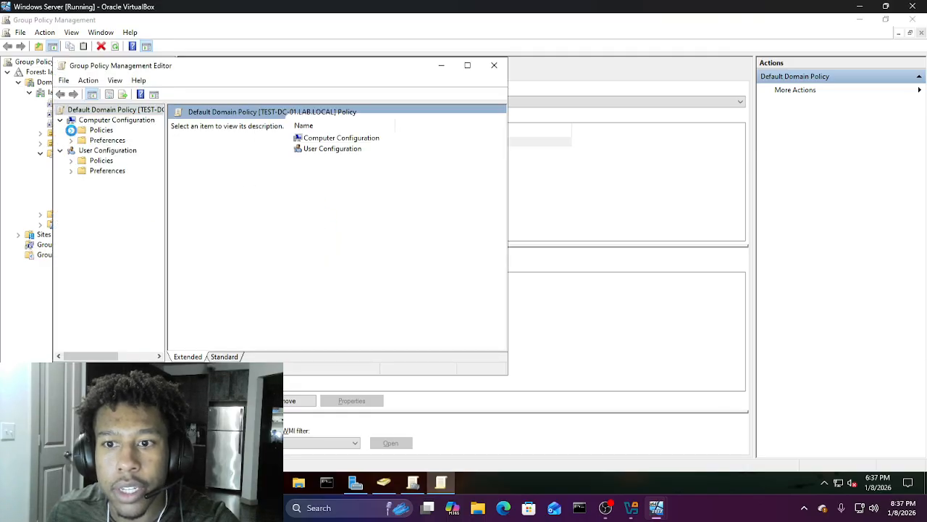
click(71, 130)
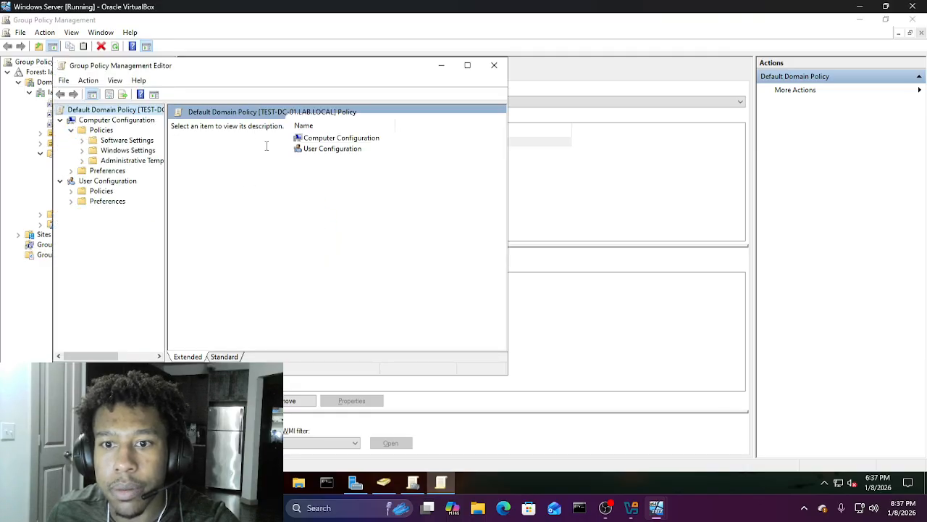
click(82, 151)
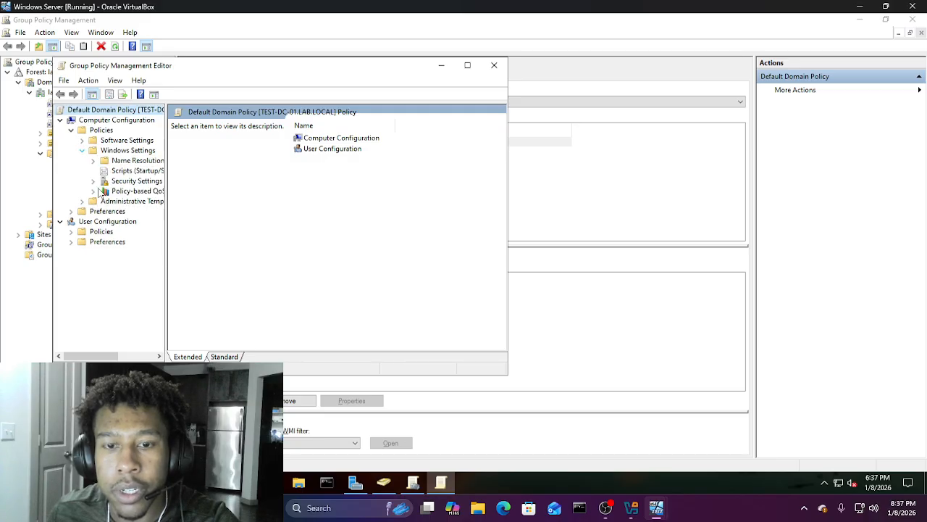
click(130, 181)
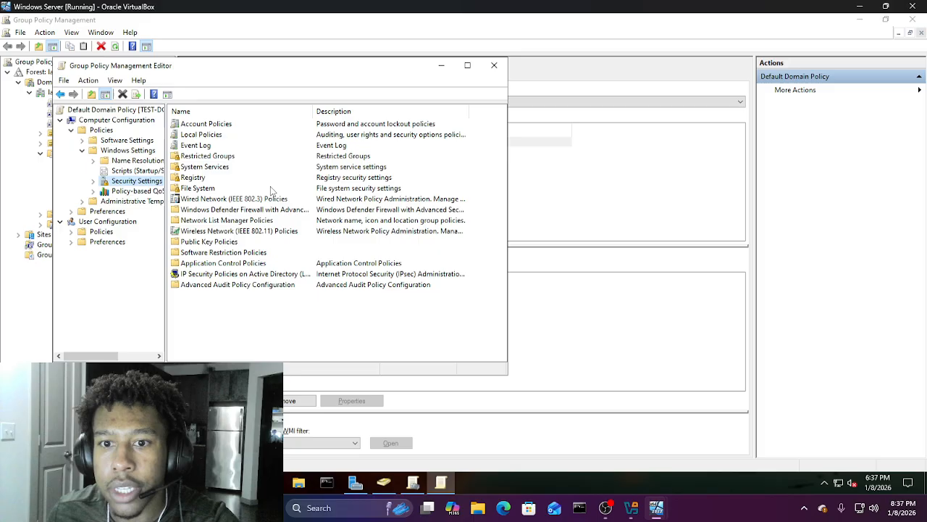
Step: Lower the Account lockout threshold from 3 to 1 invalid logon attempt and apply it
click(238, 124)
double_click(238, 125)
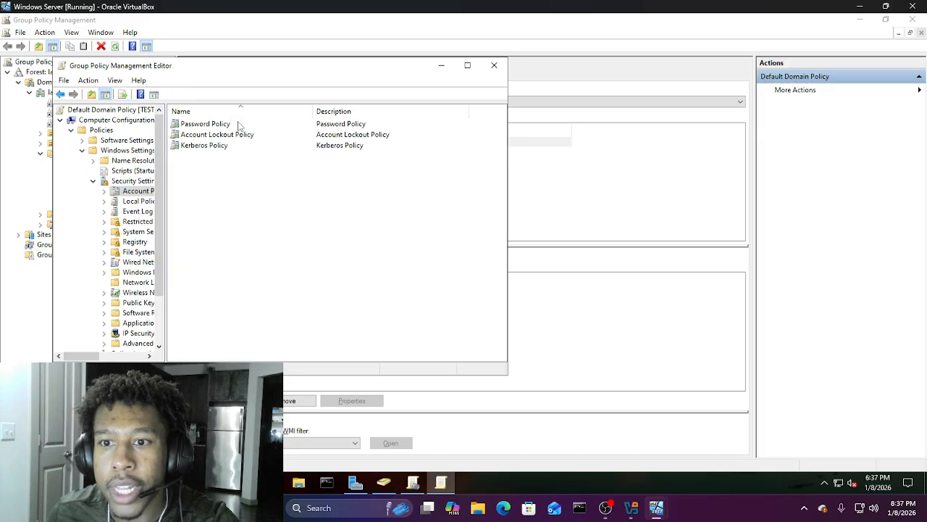
double_click(248, 136)
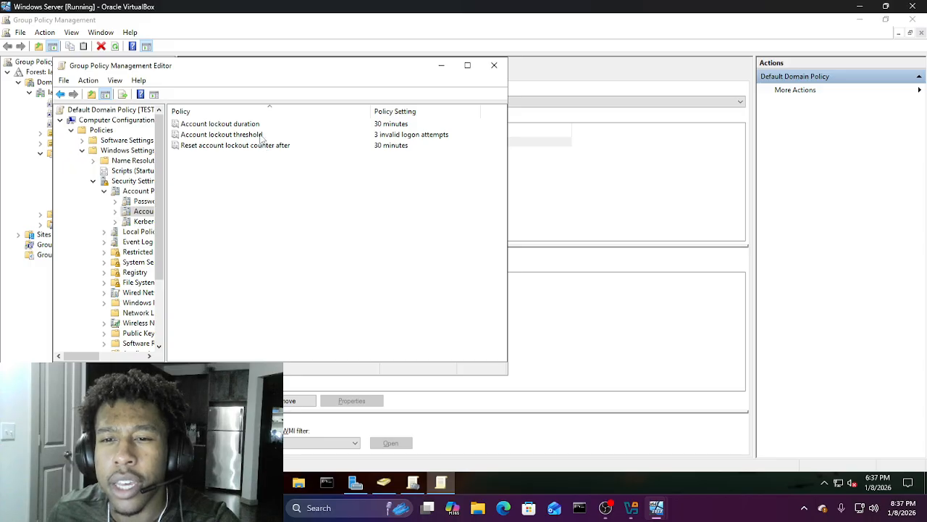
double_click(260, 136)
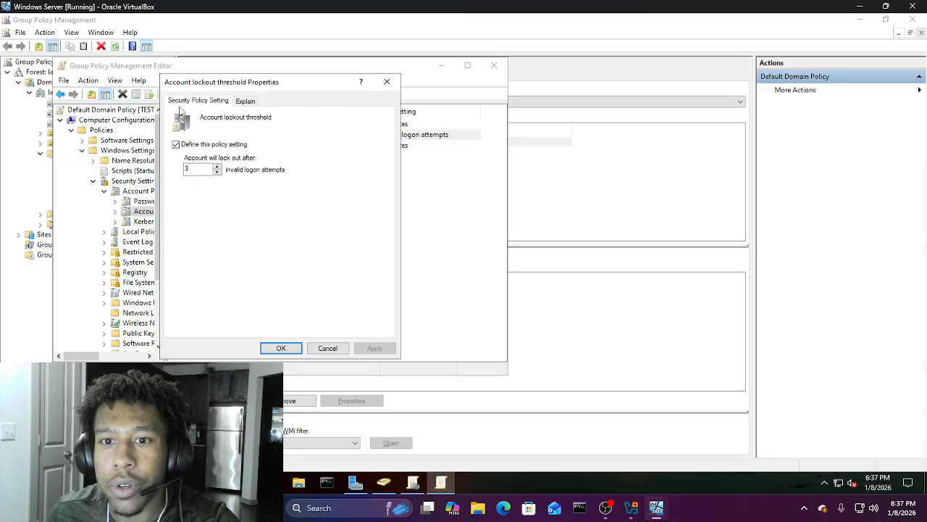
click(217, 172)
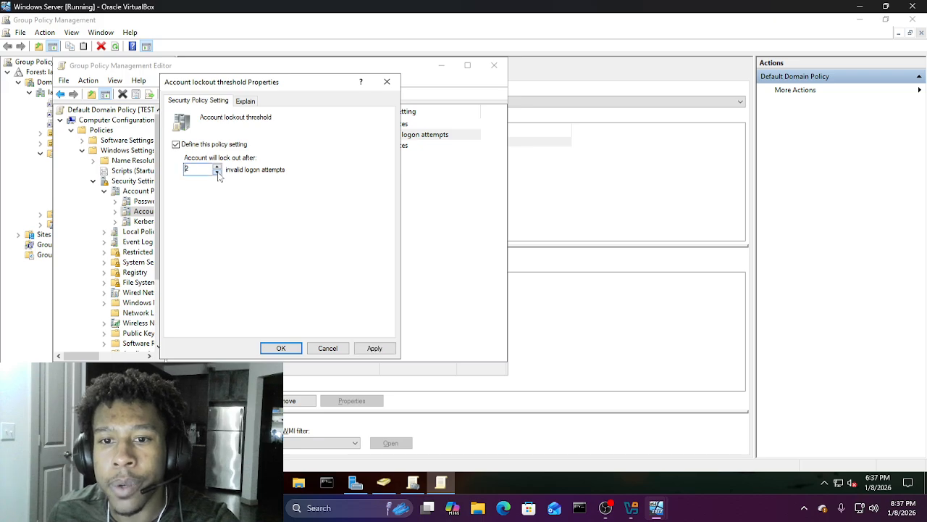
click(375, 347)
click(284, 348)
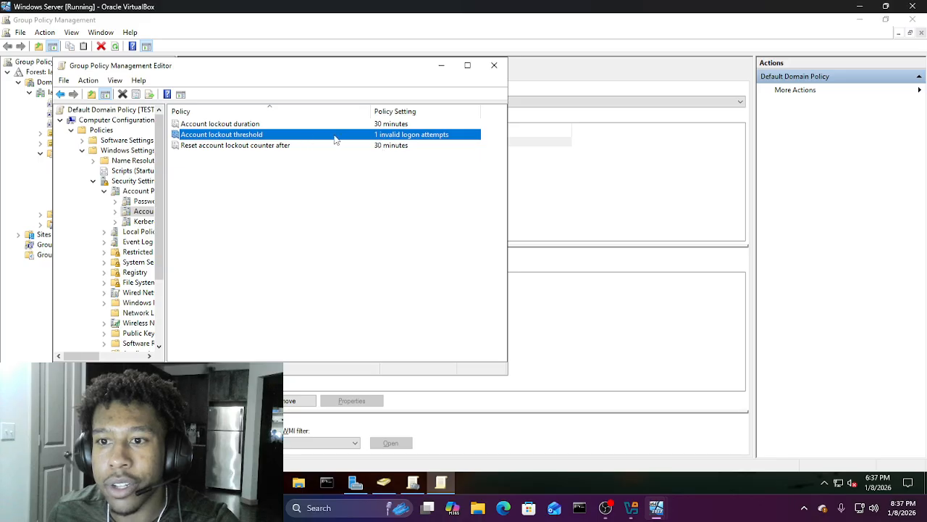
Step: Review the Password Policy settings, then return to the Account Policies list
click(60, 94)
double_click(251, 125)
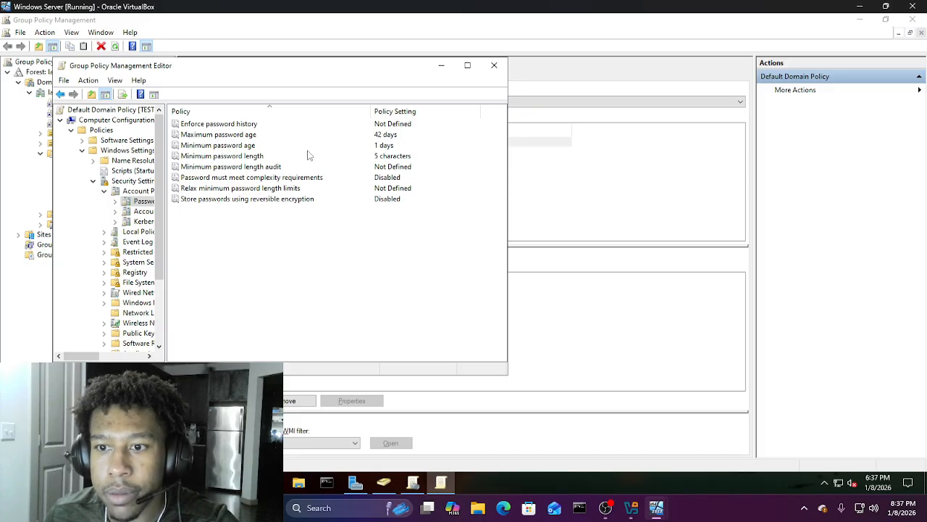
click(61, 96)
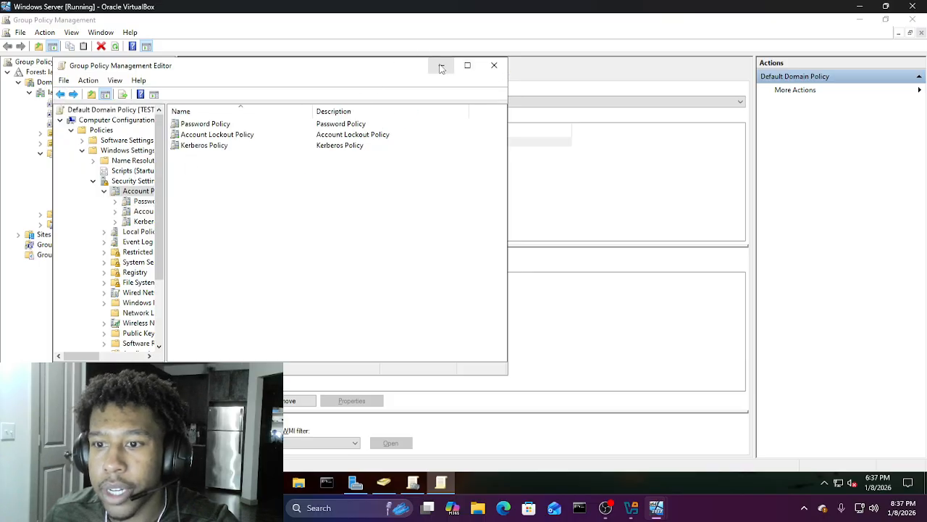
Step: In an administrator Command Prompt, run gpupdate /? and review its /Target, /Force, /Boot and /Sync options
click(326, 481)
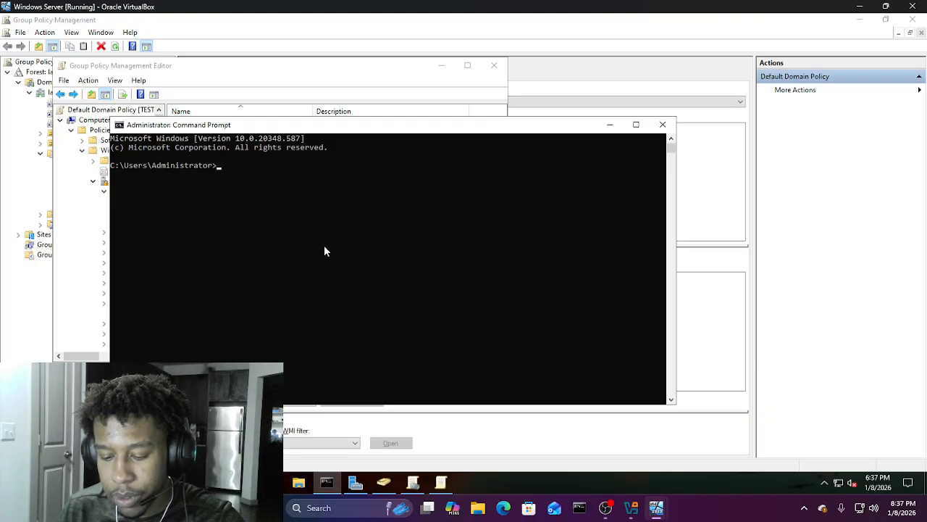
text(grup)
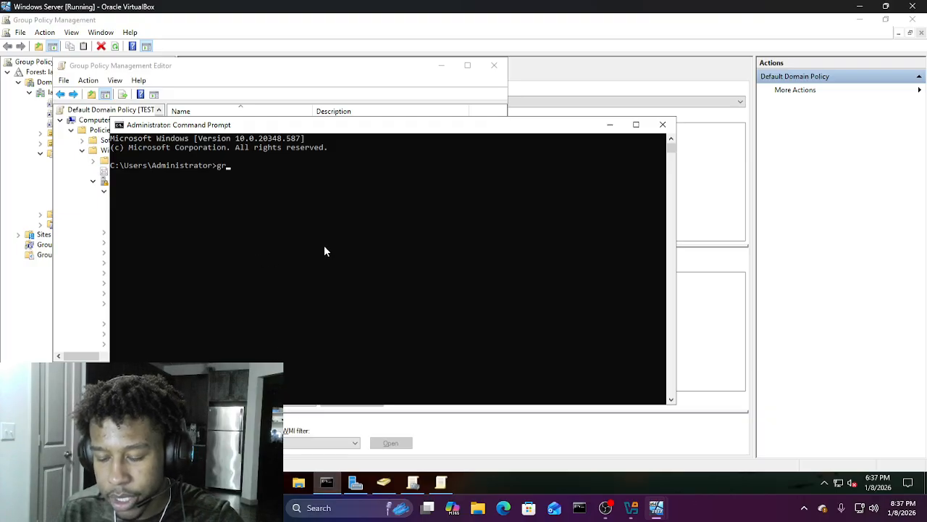
key(BackSpace)
key(BackSpace)
key(BackSpace)
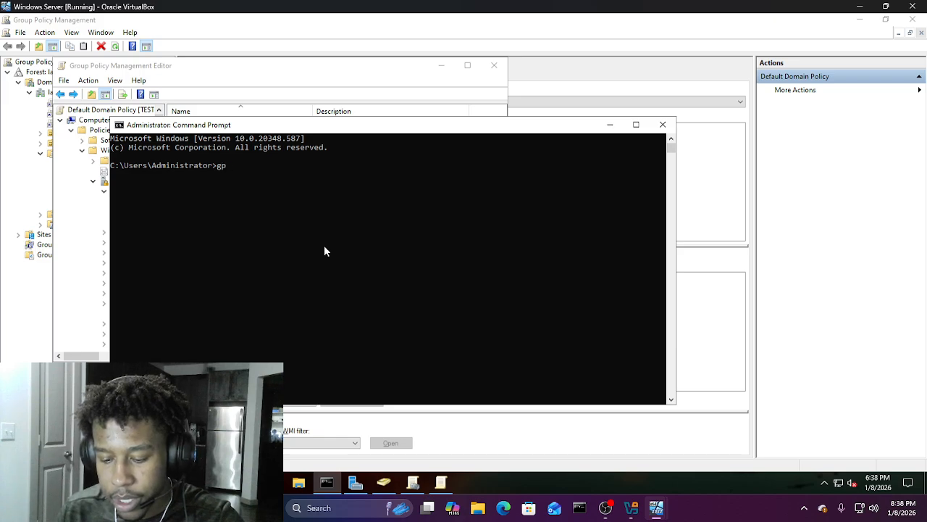
text(pupdate)
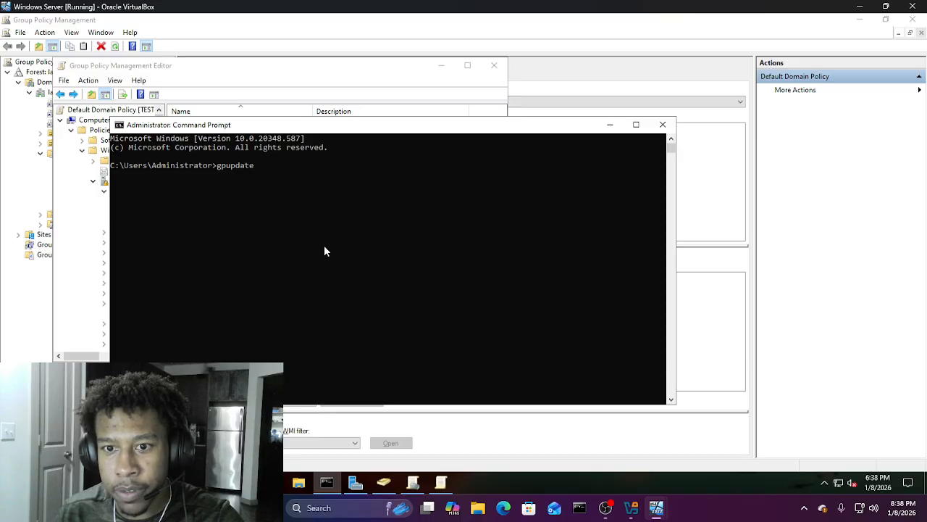
text( /?)
key(Return)
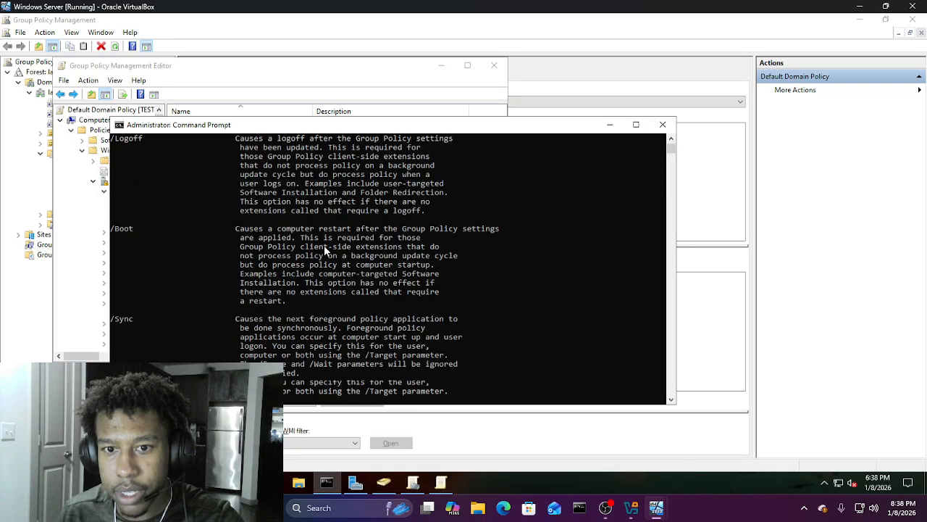
scroll(281, 275, up, 7)
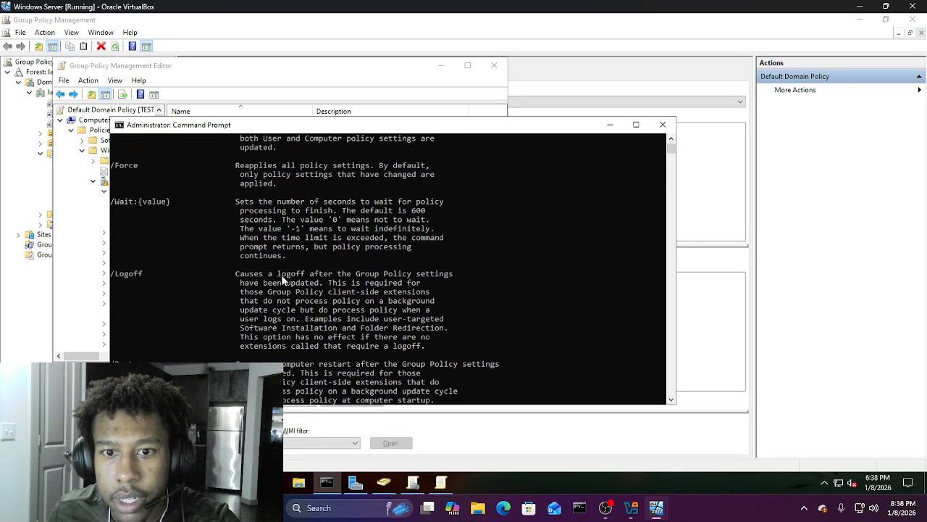
scroll(281, 274, up, 3)
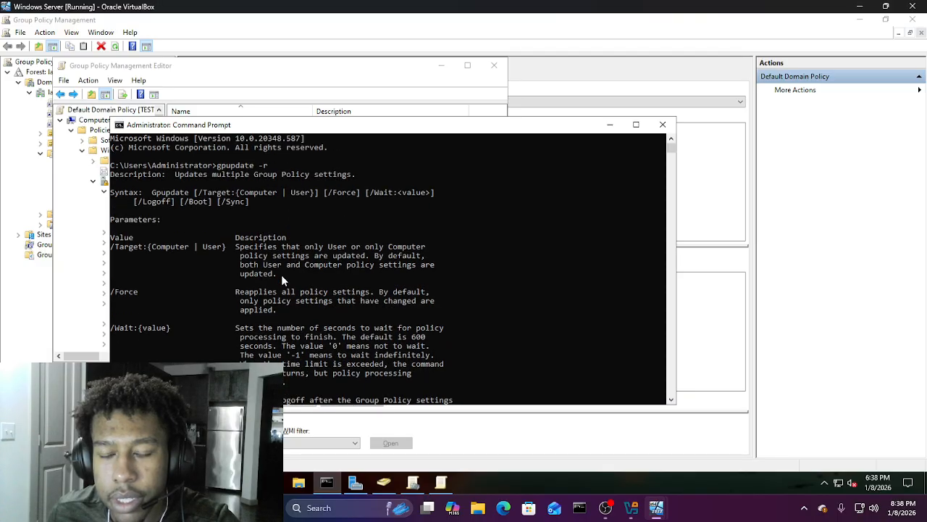
scroll(281, 275, down, 12)
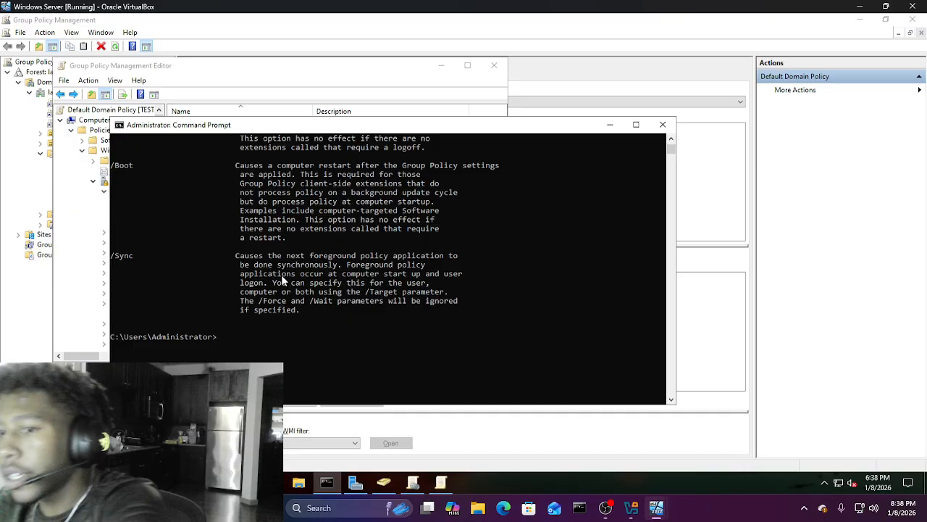
Step: Correct the mistyped gpupdate -r to gpupdate /force and run it until computer and user policies update
click(236, 346)
text(gpupdate -r)
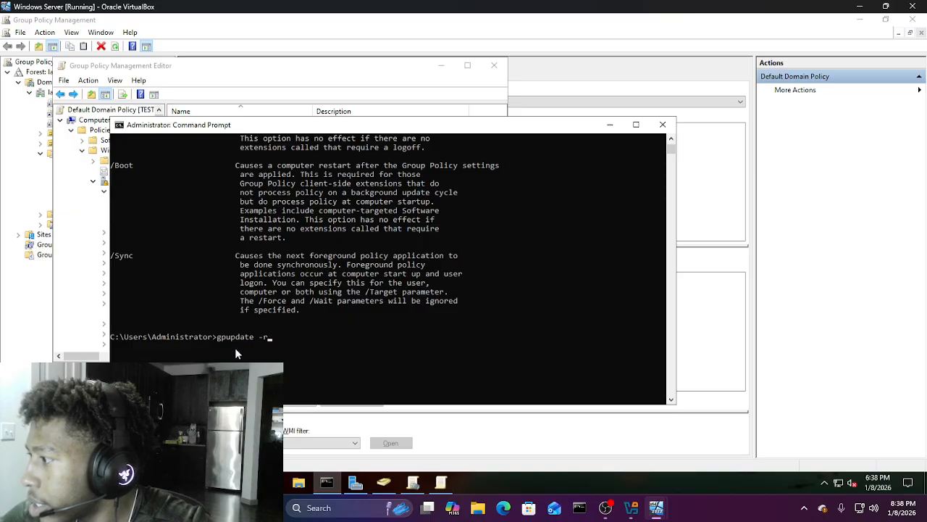
key(BackSpace)
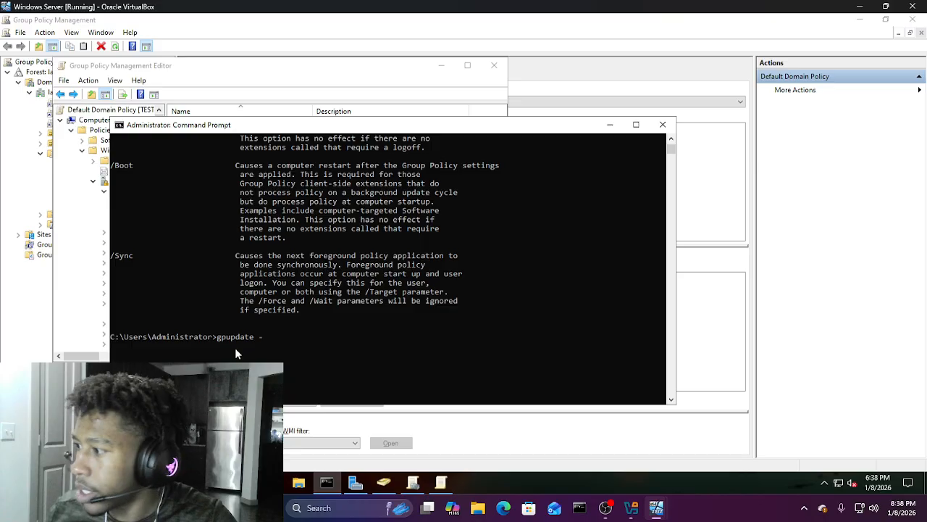
key(BackSpace)
text(/force)
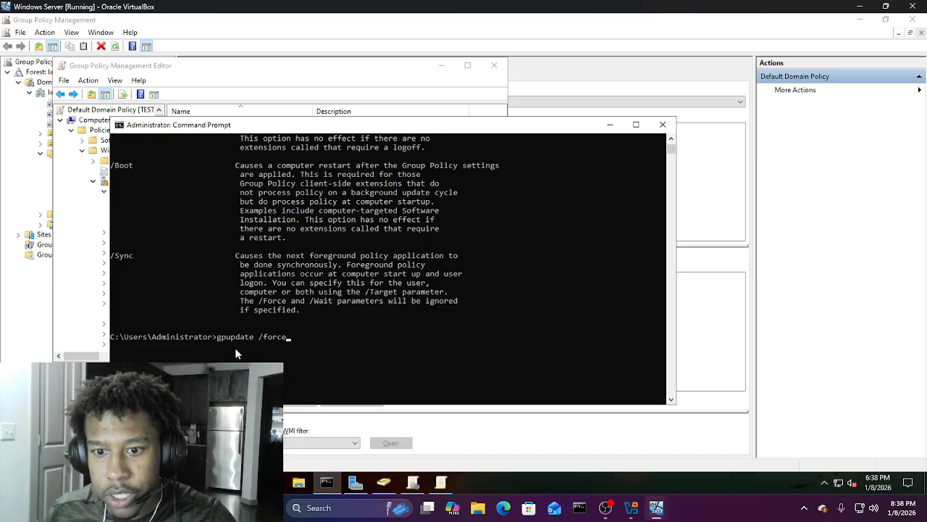
key(Return)
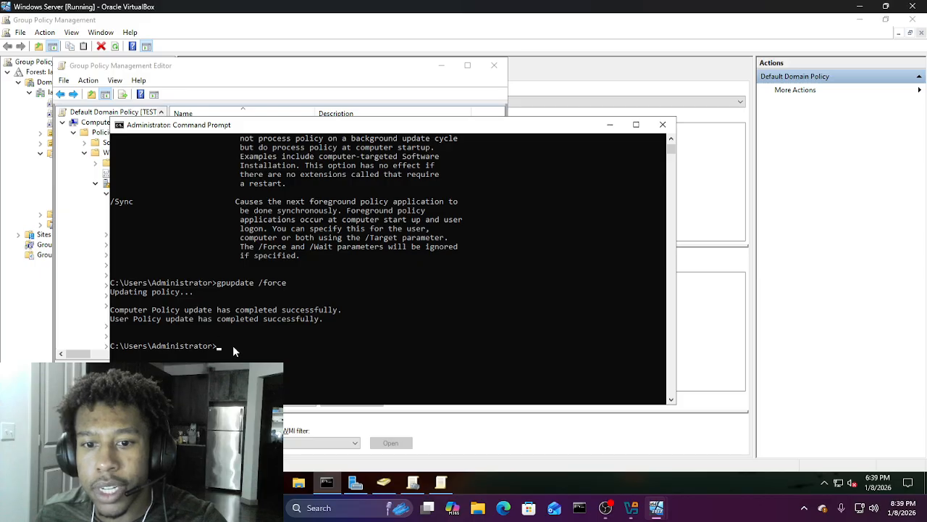
click(233, 345)
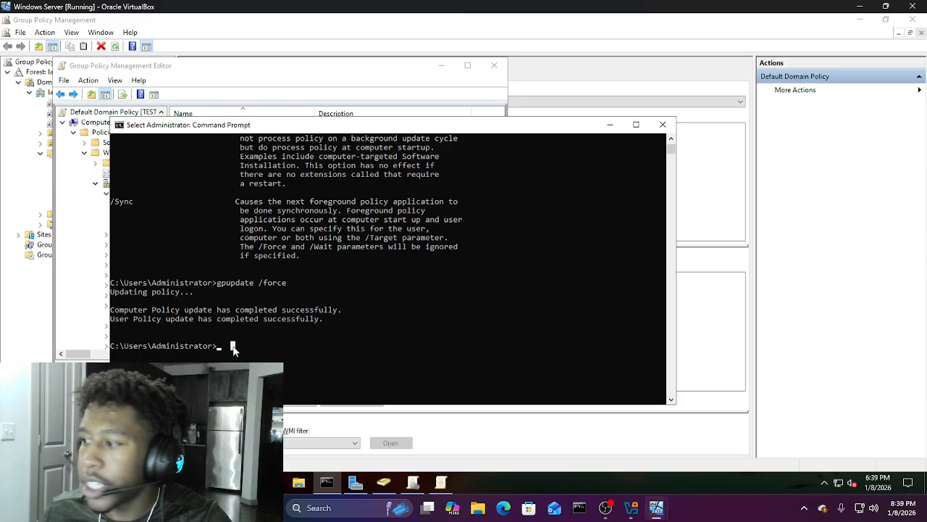
key(Escape)
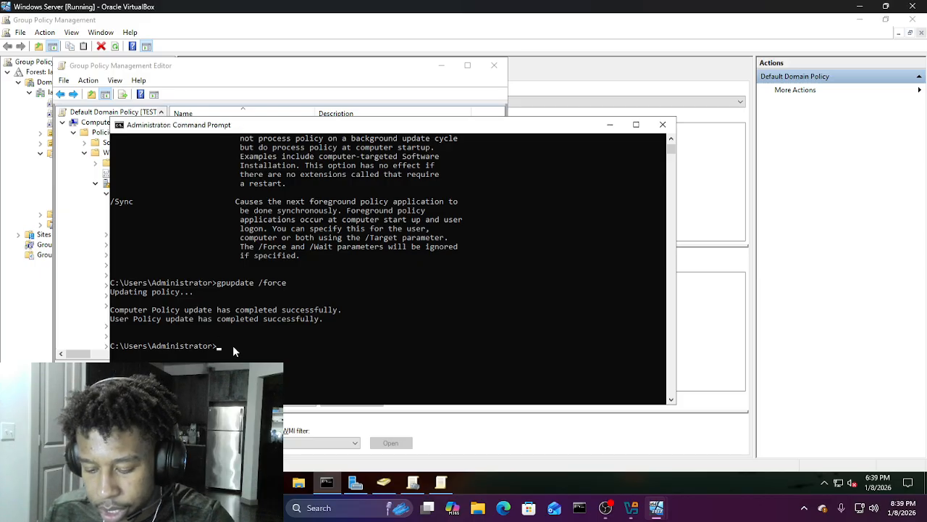
Step: Run gpresult /r and review the applied Group Policy objects and security groups
text(gpresult)
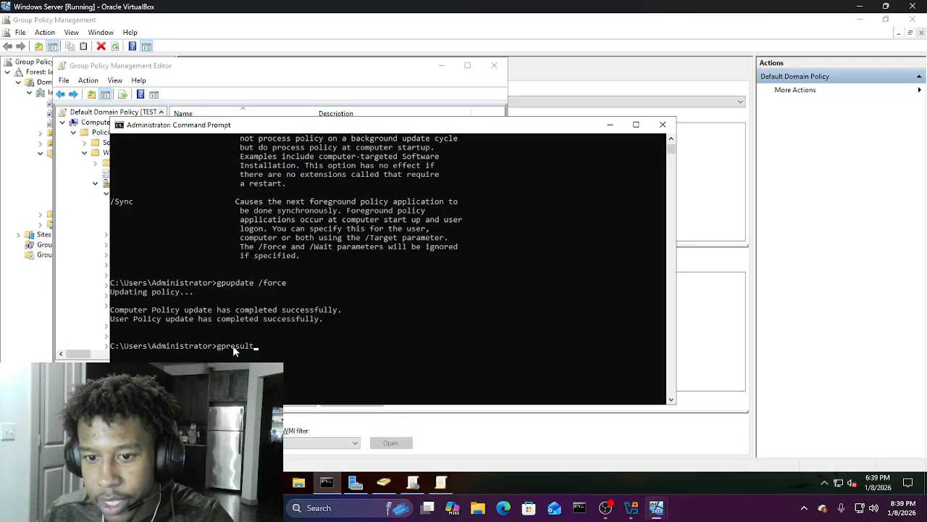
text( /r)
key(Return)
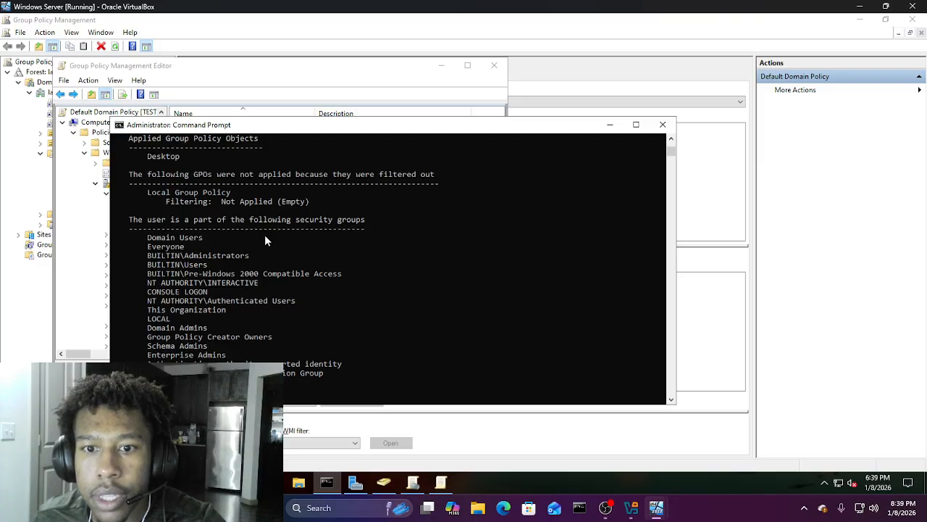
scroll(256, 237, down, 1)
scroll(255, 236, up, 9)
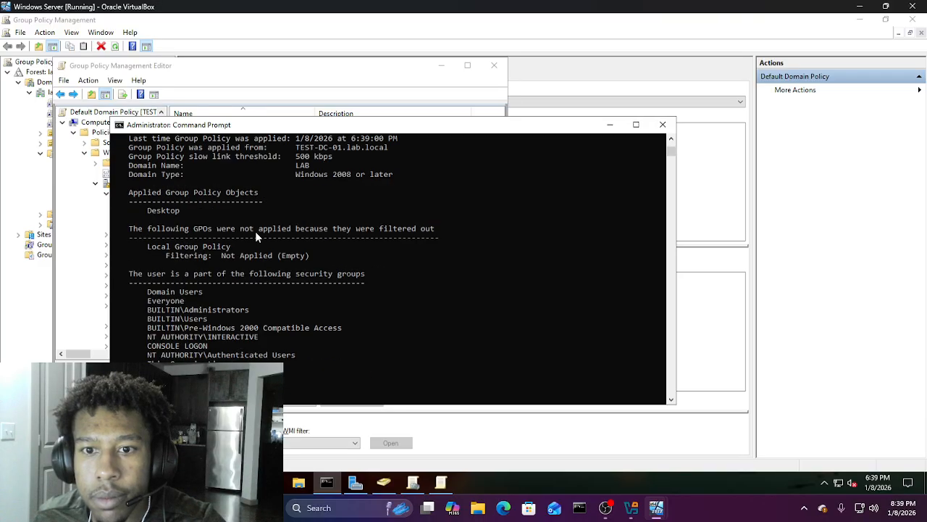
scroll(256, 236, down, 1)
scroll(255, 232, down, 2)
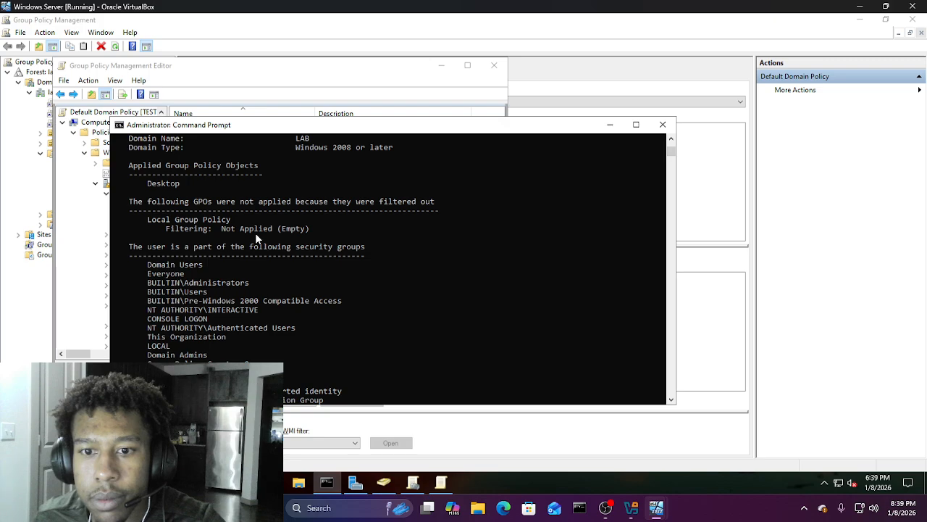
scroll(258, 242, down, 6)
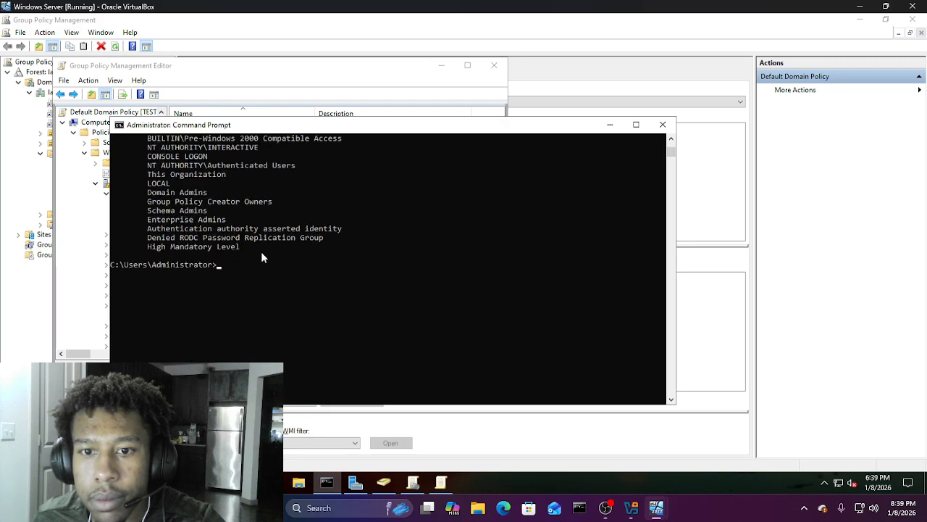
scroll(261, 251, up, 3)
Step: Close the Command Prompt and minimize the editor to show the Default Domain Policy's scope in GPMC
scroll(261, 255, up, 1)
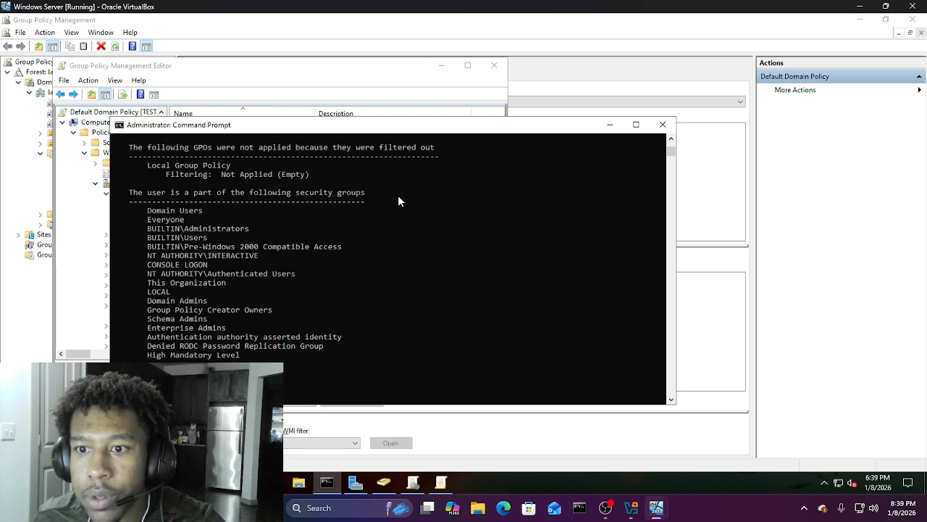
click(662, 125)
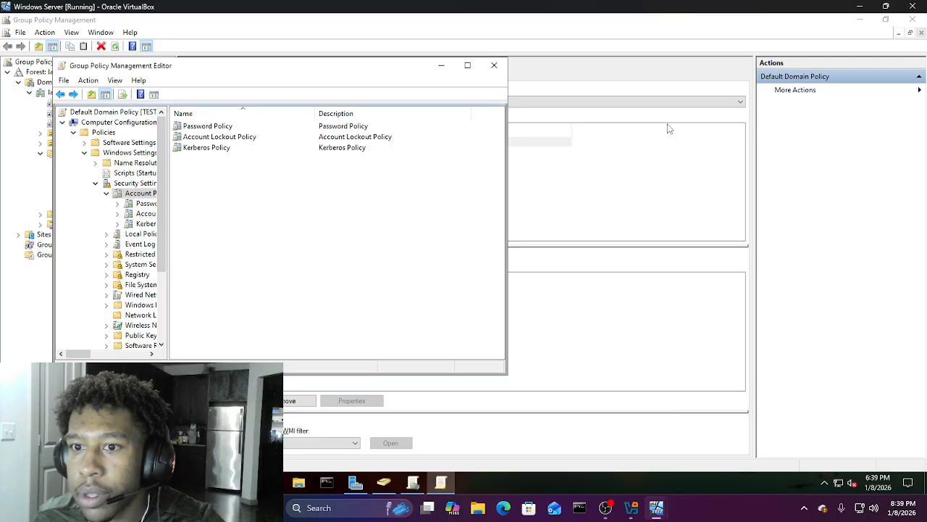
click(441, 66)
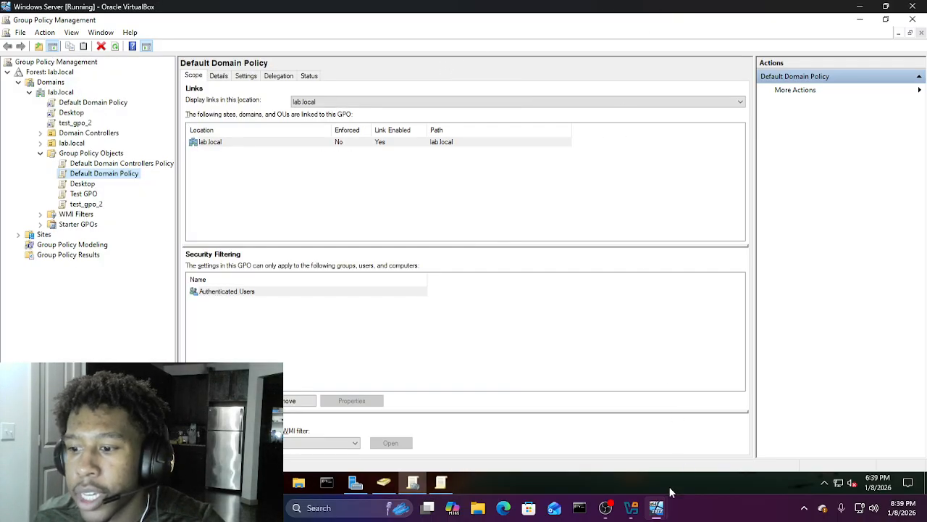
Step: Switch to the Windows 10 VM and open the Other user sign-in on the lock screen
mouse_move(654, 513)
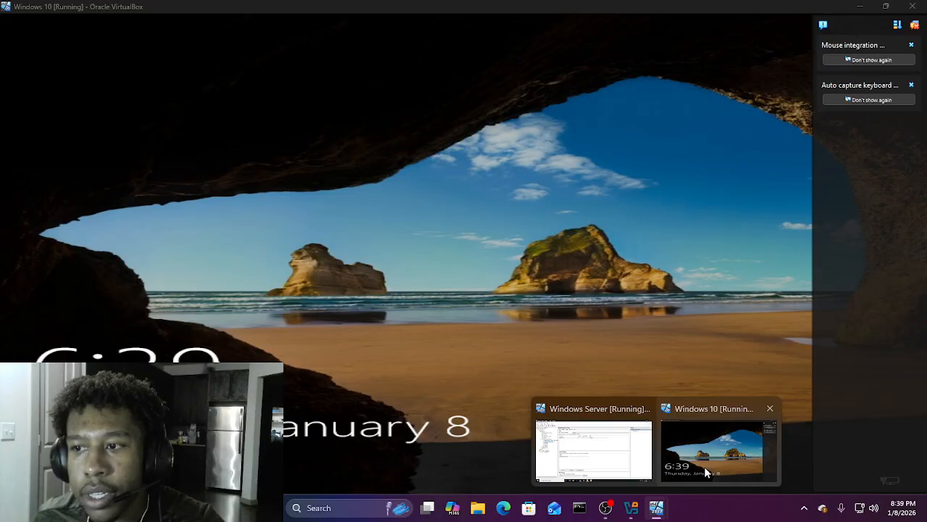
click(706, 472)
click(508, 375)
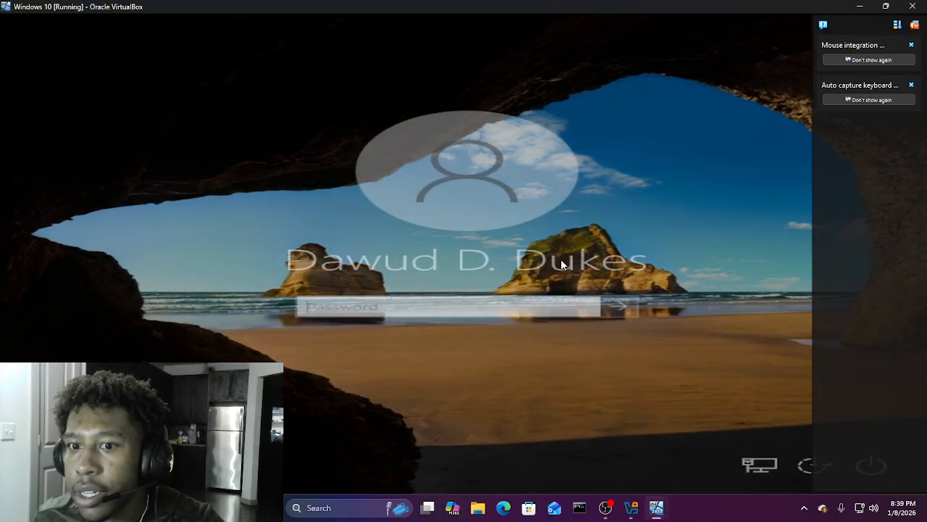
click(81, 464)
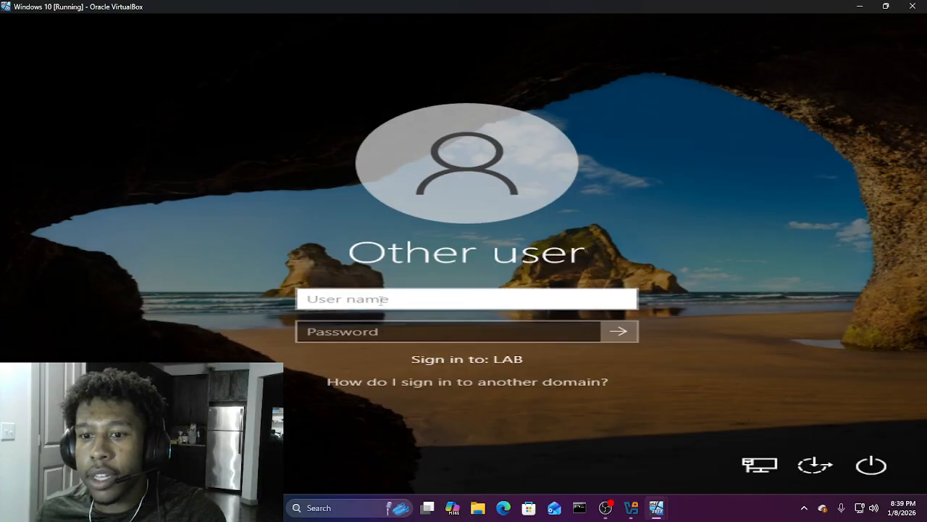
Step: Enter the new account's logon name with a wrong password, then retry after the rejection
text(R)
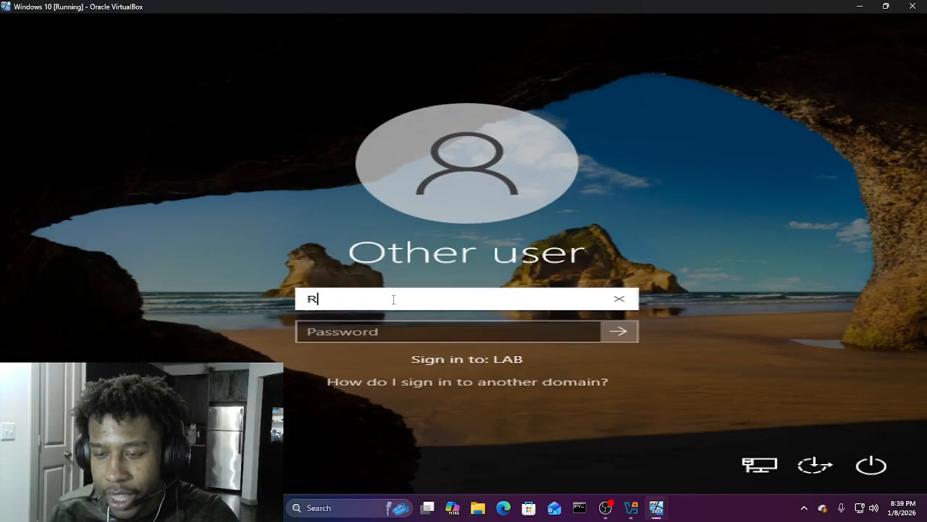
text(P)
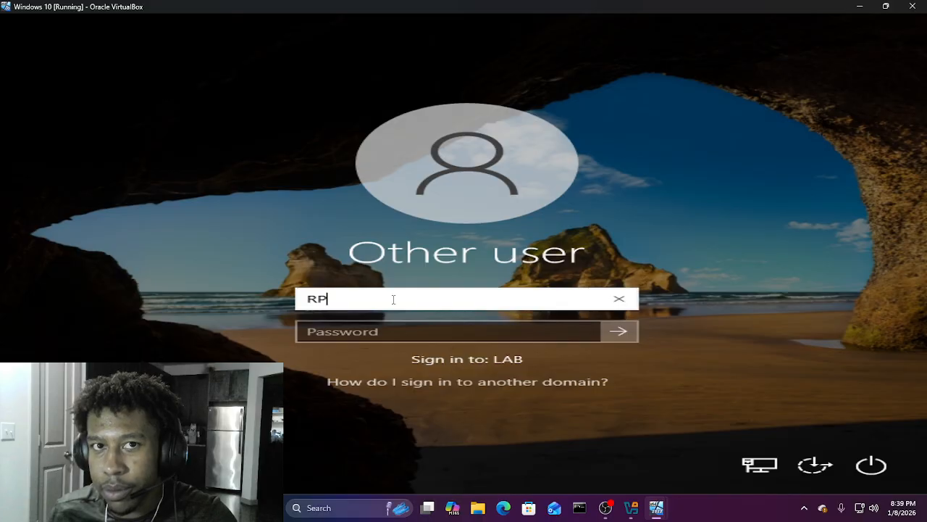
text(assword)
key(Tab)
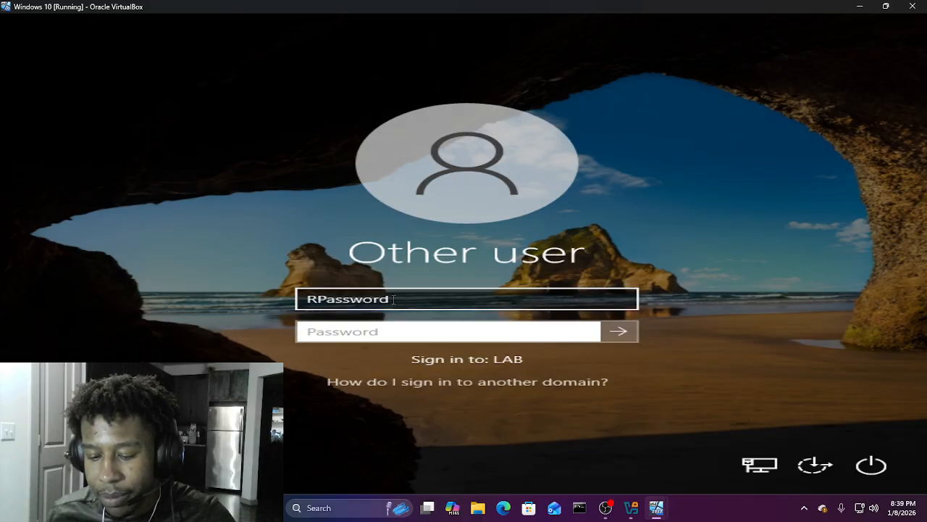
text(Password1)
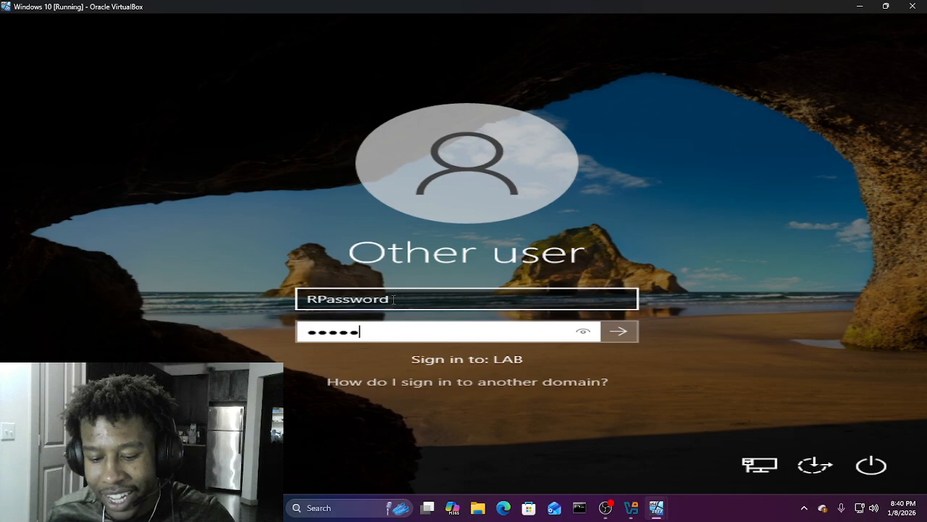
key(Return)
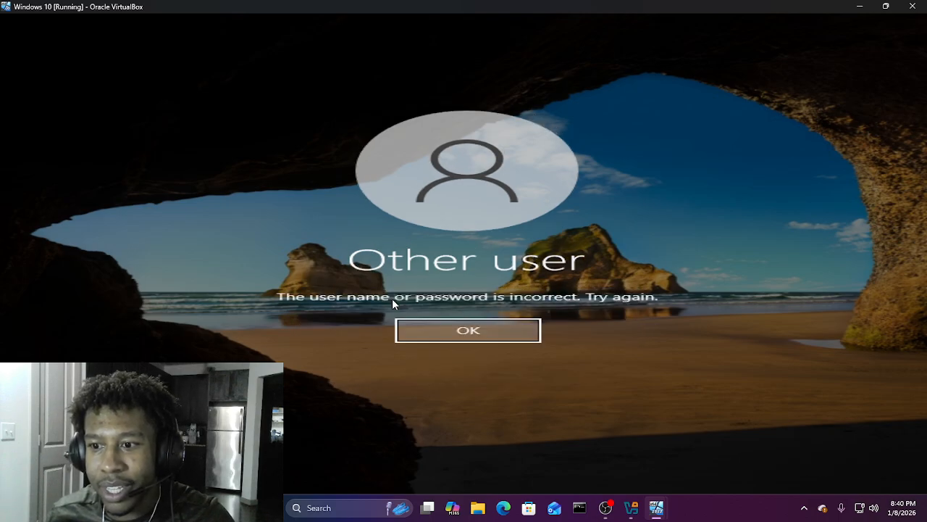
key(Return)
text(Password)
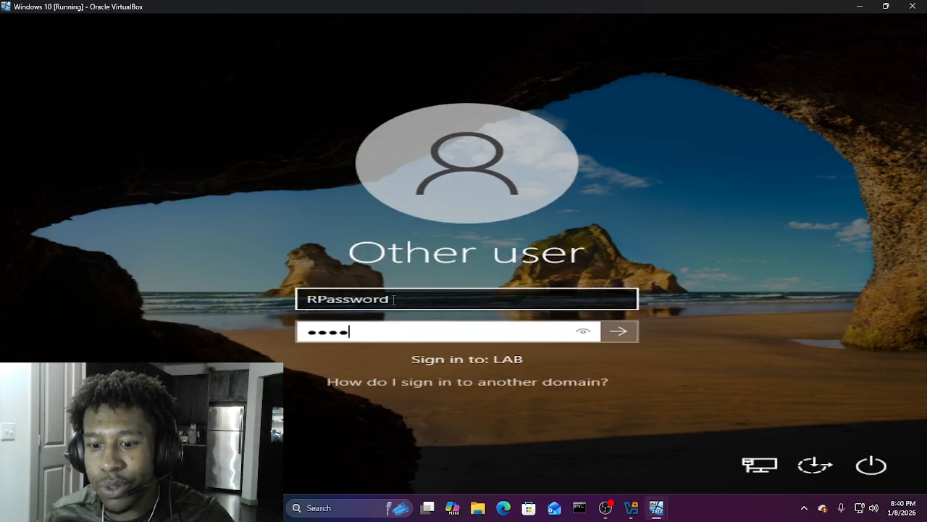
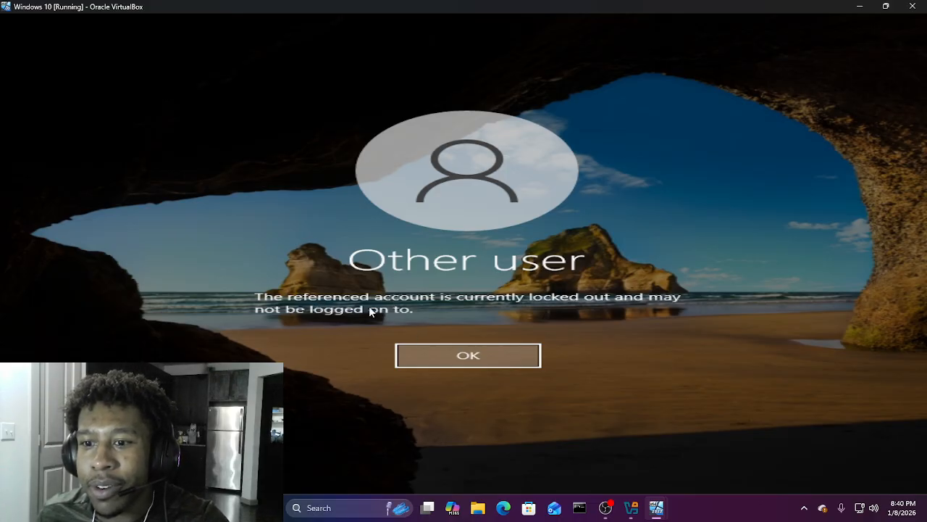
Step: Dismiss the 'account is currently locked out' message to return to the sign-in form
click(495, 353)
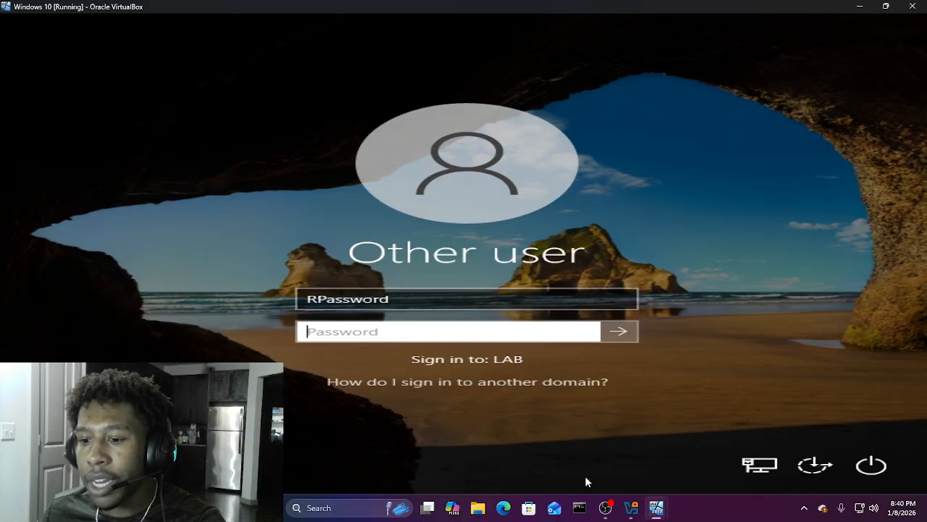
Step: Check the lab.local Default Domain Policy in the Windows Server VM's Group Policy Management, then return to Windows 10
mouse_move(612, 507)
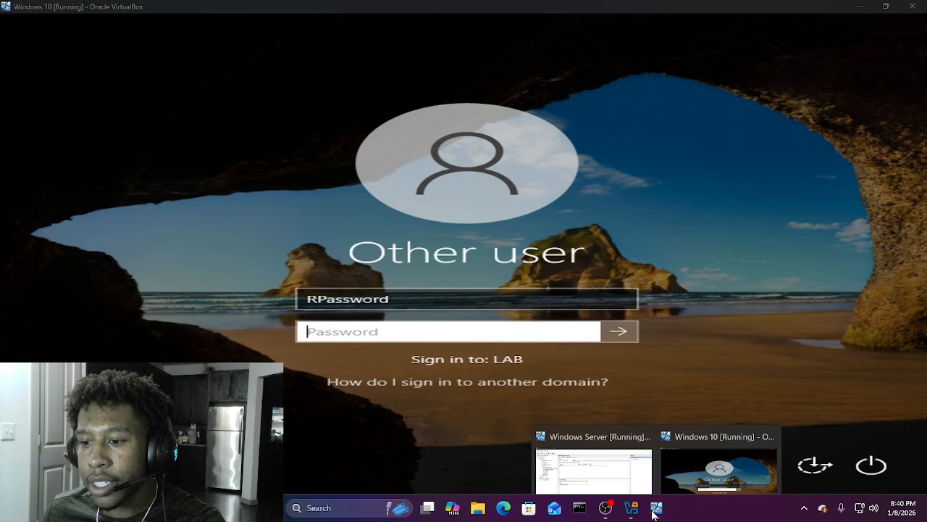
click(612, 475)
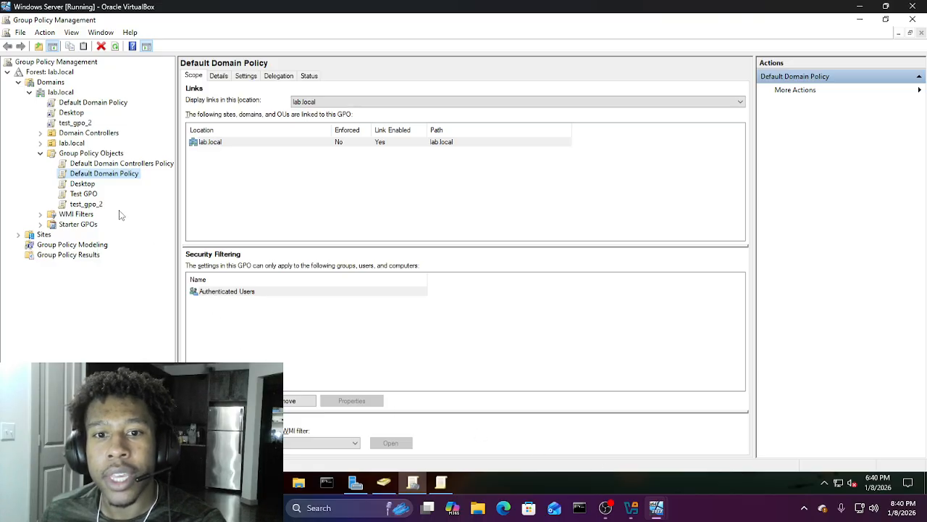
mouse_move(652, 512)
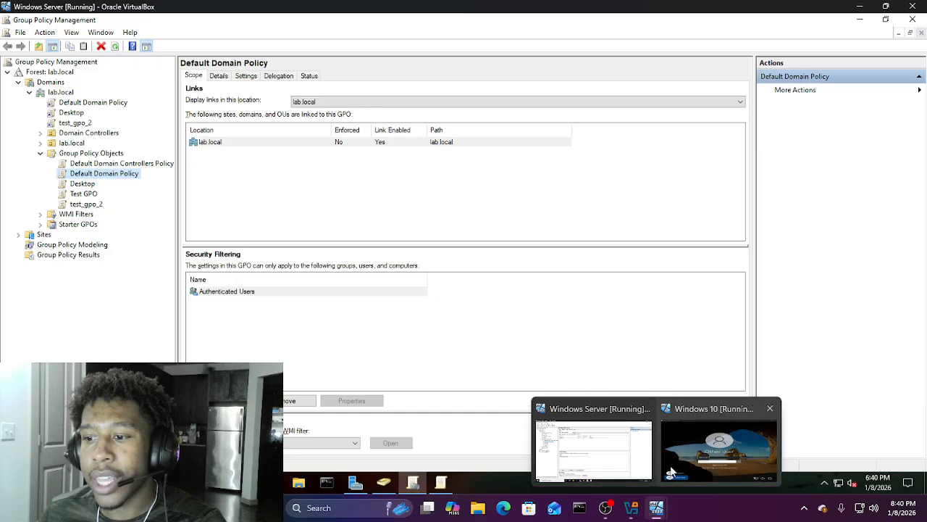
click(720, 456)
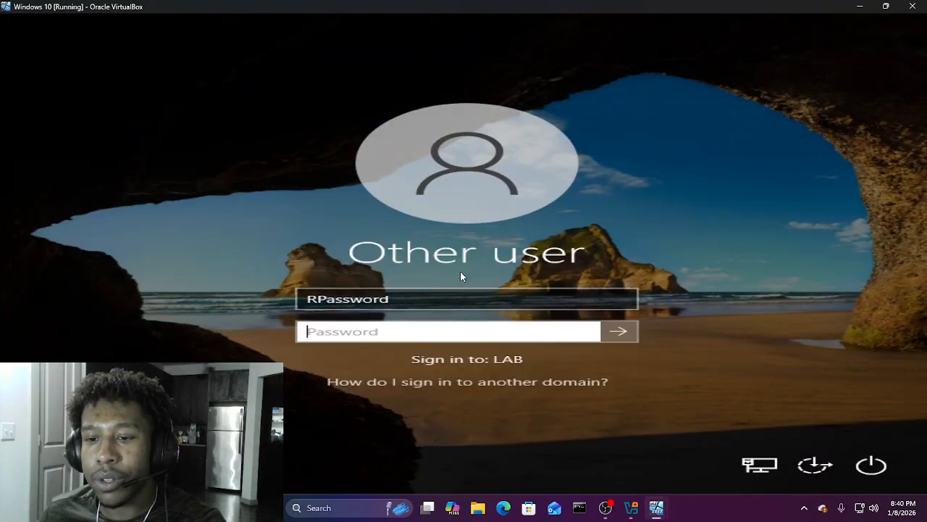
click(434, 298)
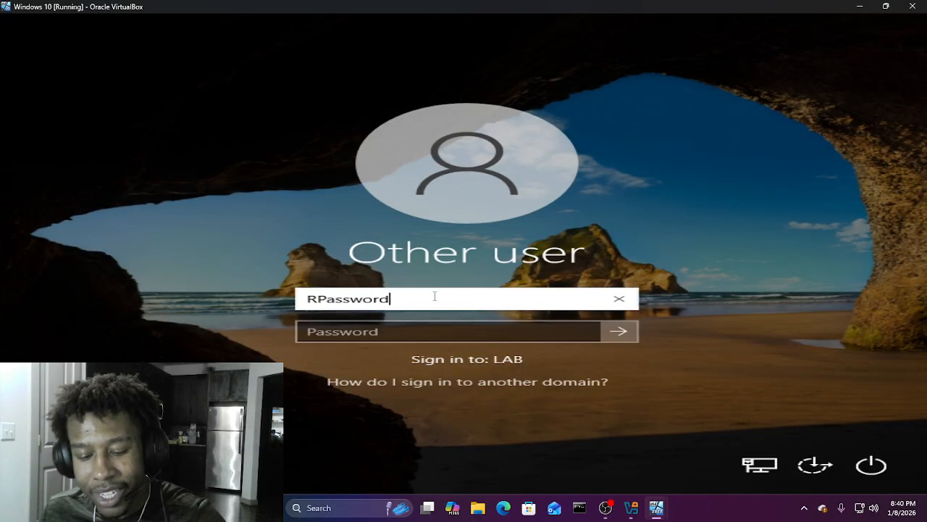
text(@la)
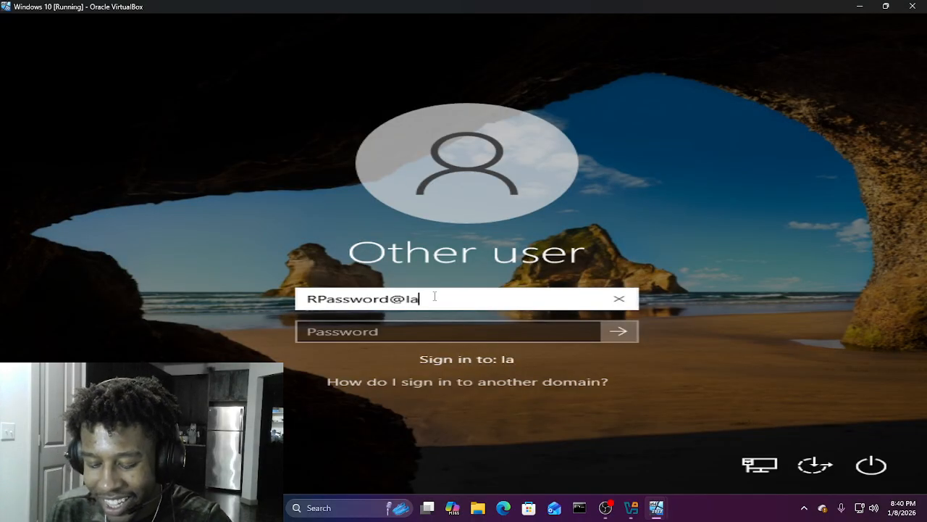
text(b.local)
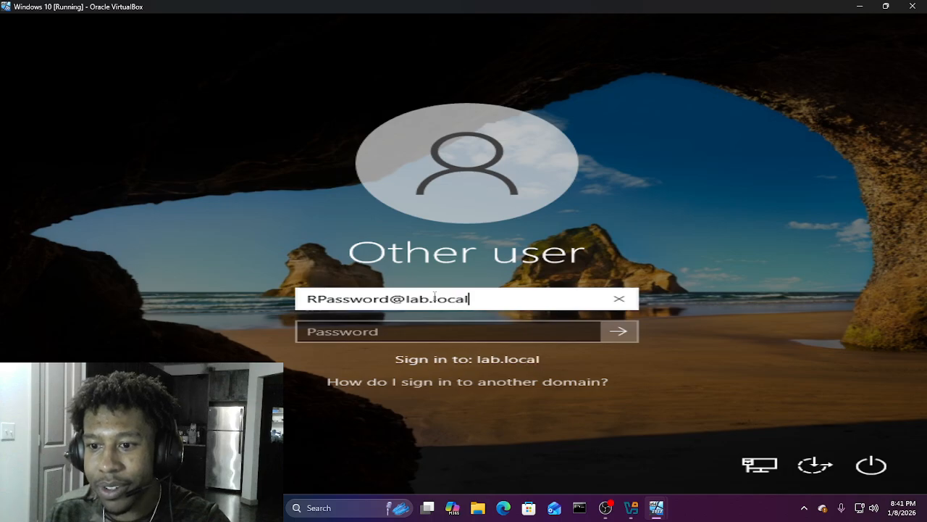
key(Tab)
text(•••••)
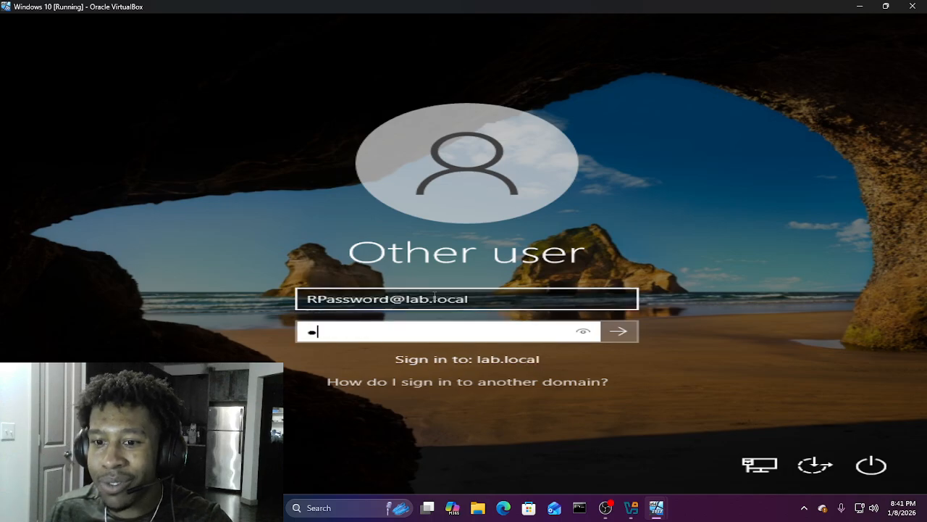
text(•••••)
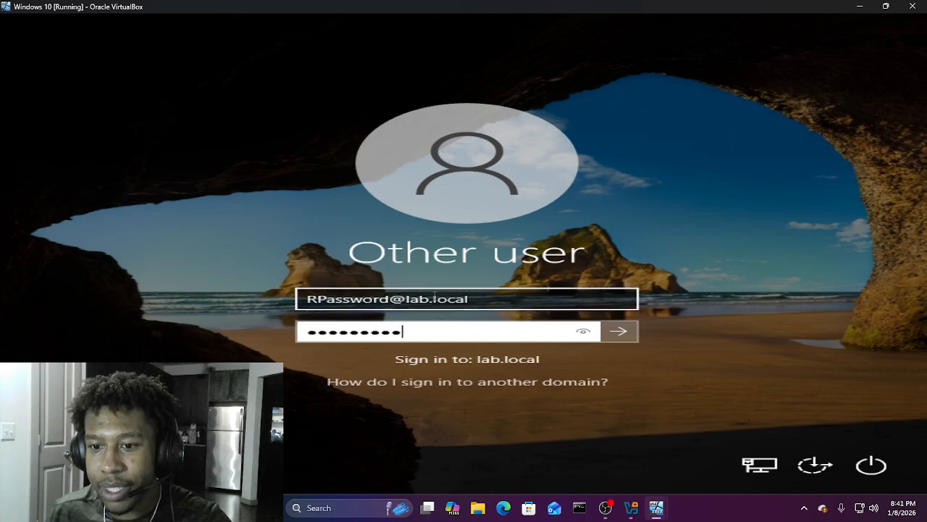
key(Return)
key(Return)
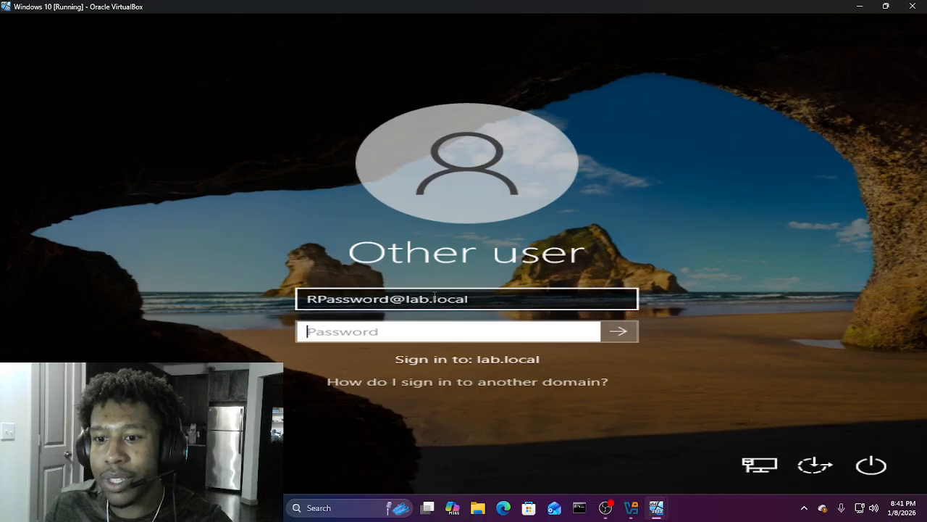
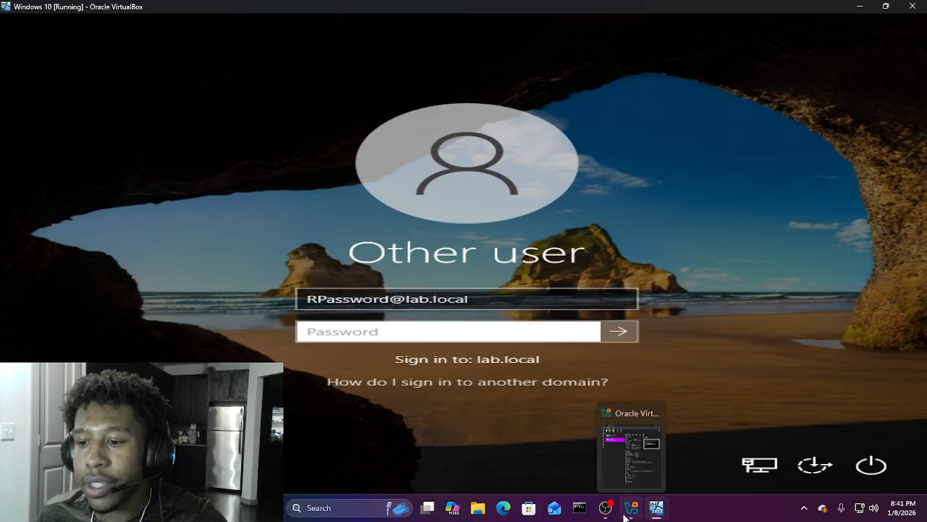
Step: Switch from the Windows 10 sign-in screen to the Windows Server VM
click(611, 478)
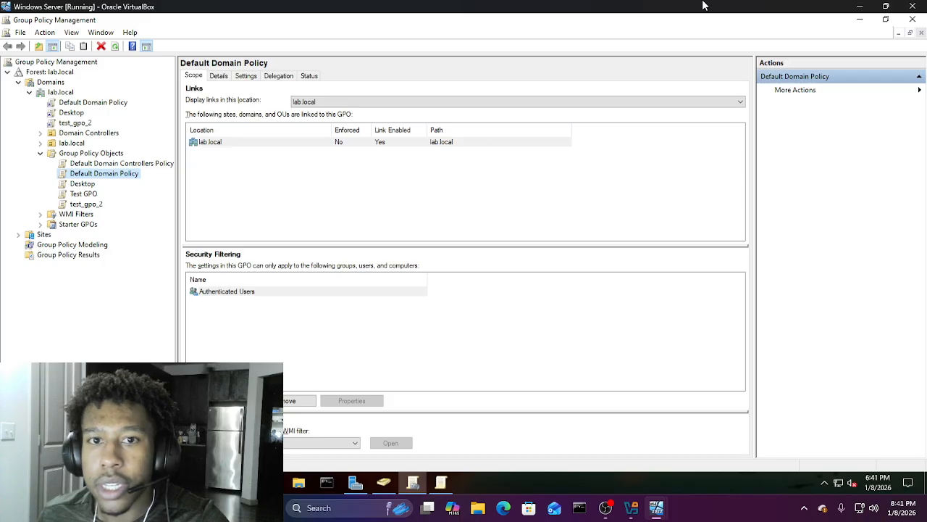
Step: Minimize Group Policy Management, open lab.local's domain_users OU, and bring up the Reset Password user's context menu
click(859, 20)
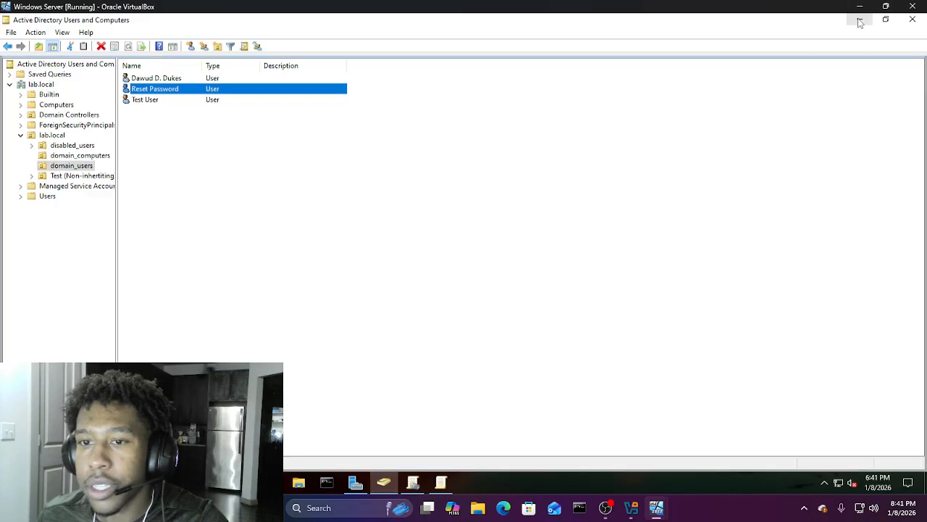
click(57, 166)
click(59, 137)
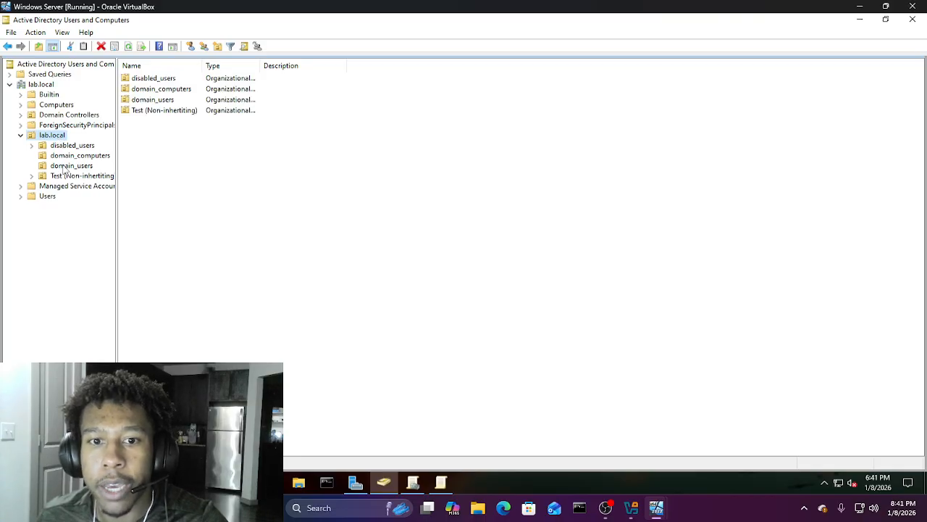
click(65, 167)
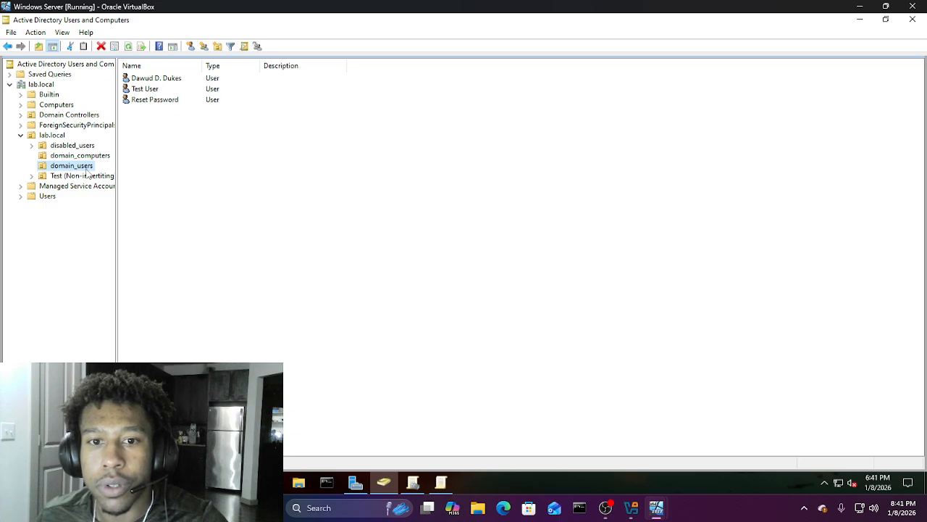
click(167, 101)
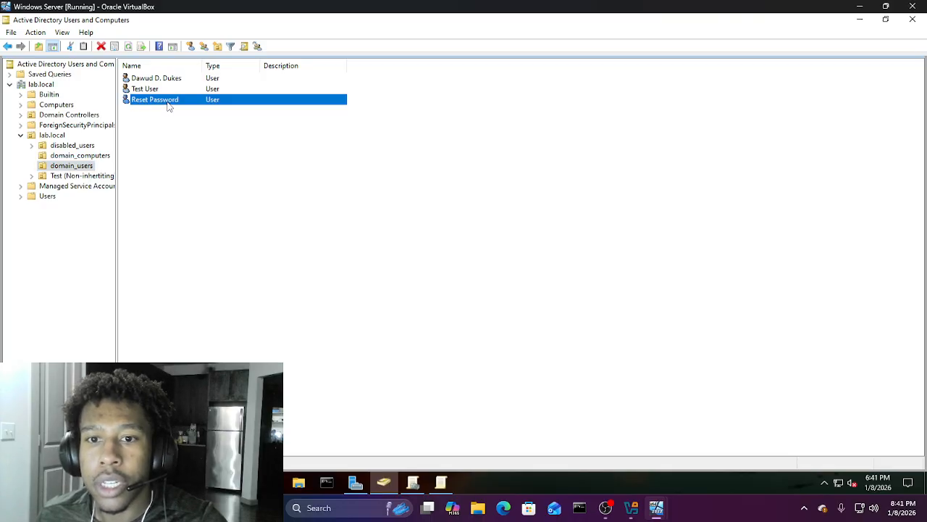
right_click(167, 104)
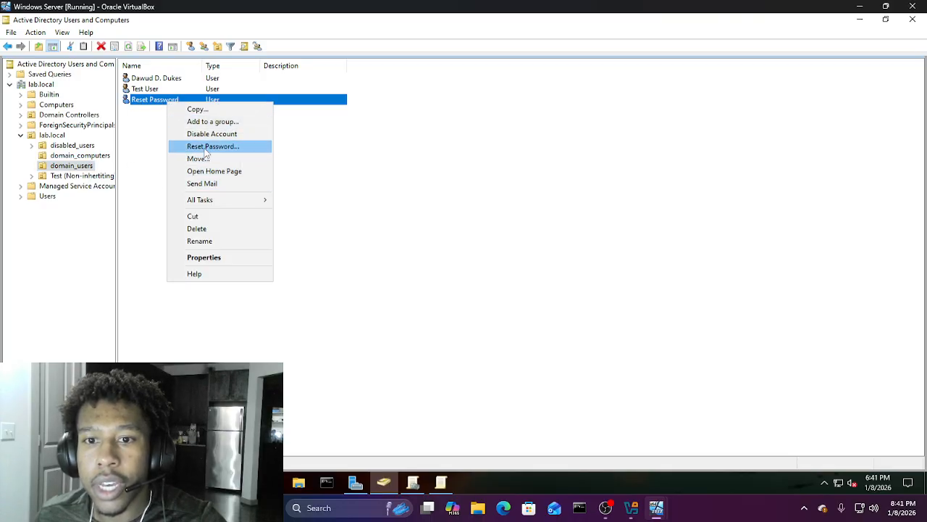
Step: Choose Reset Password for the user and enter a temporary password; it fails with a mismatch
click(206, 147)
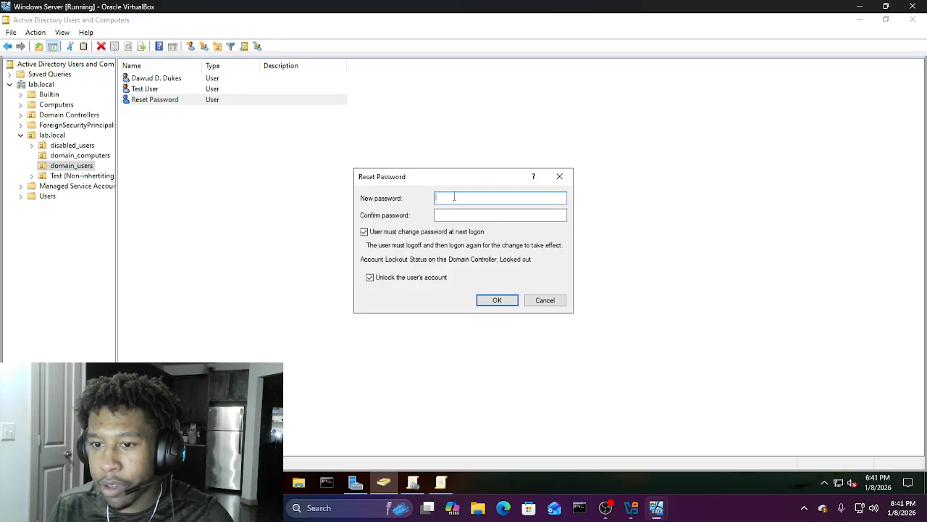
text(Pas)
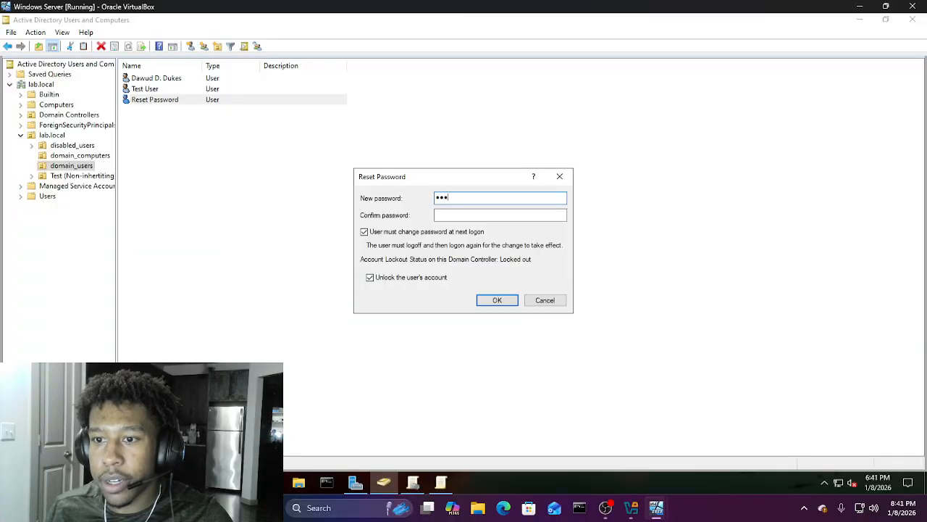
text(sword)
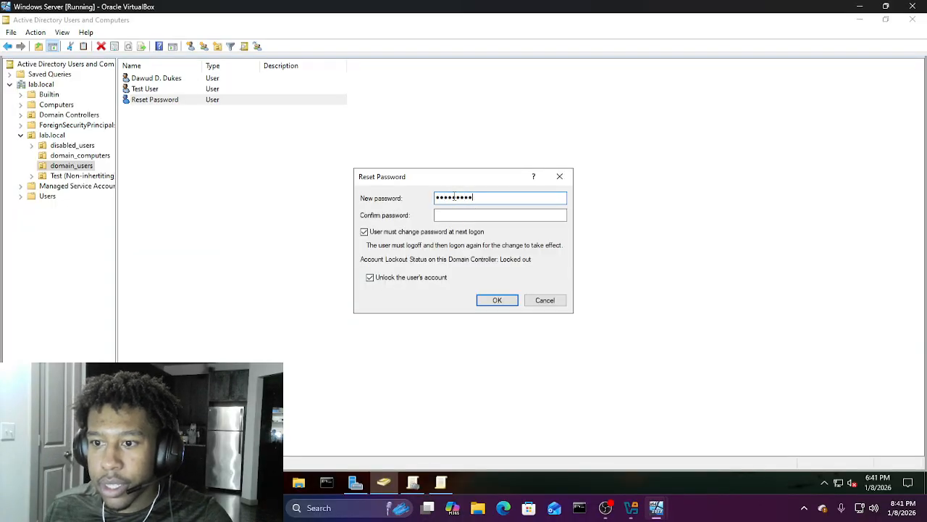
key(Tab)
text(••••••••)
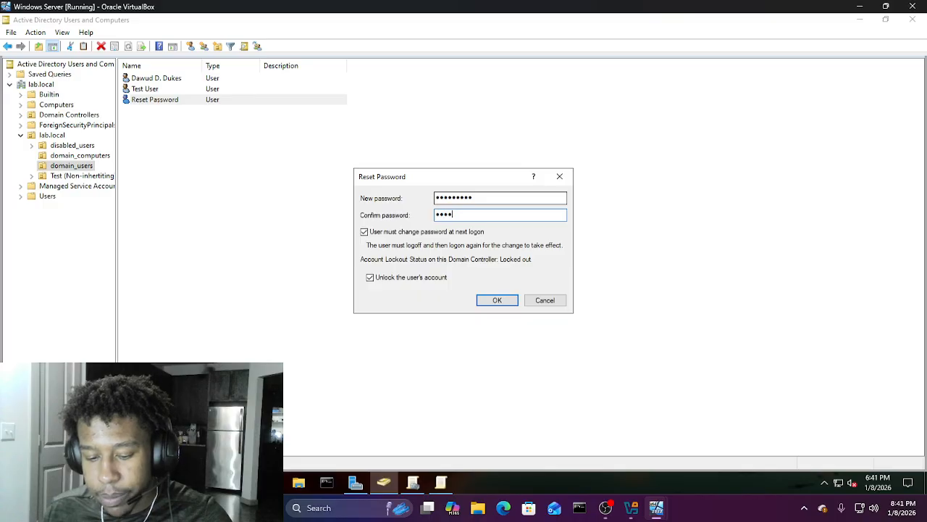
text(•)
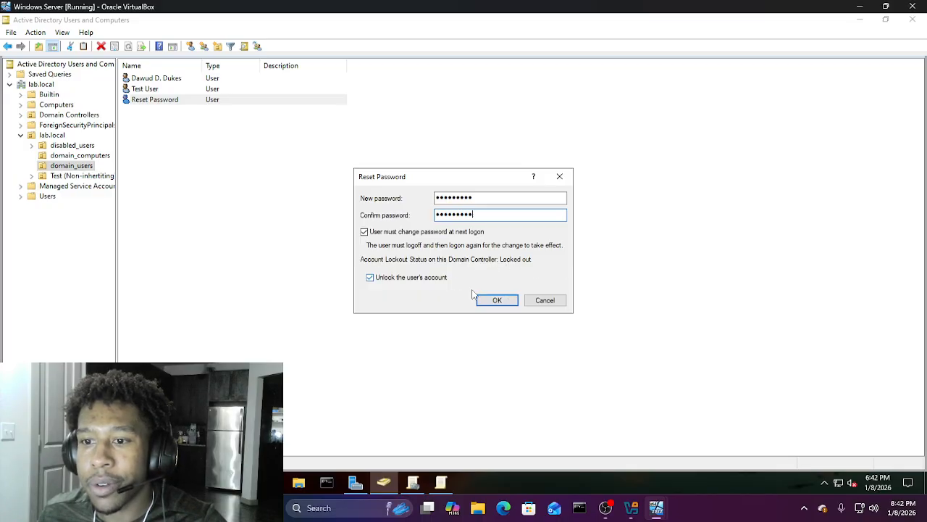
click(500, 303)
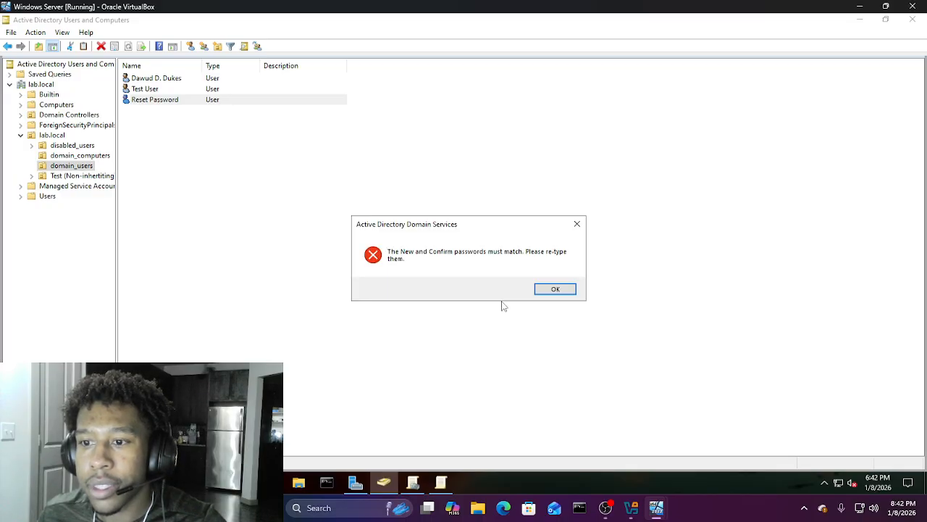
Step: Re-enter matching temporary passwords with the account unlocked, submit, and dismiss the confirmation
click(551, 289)
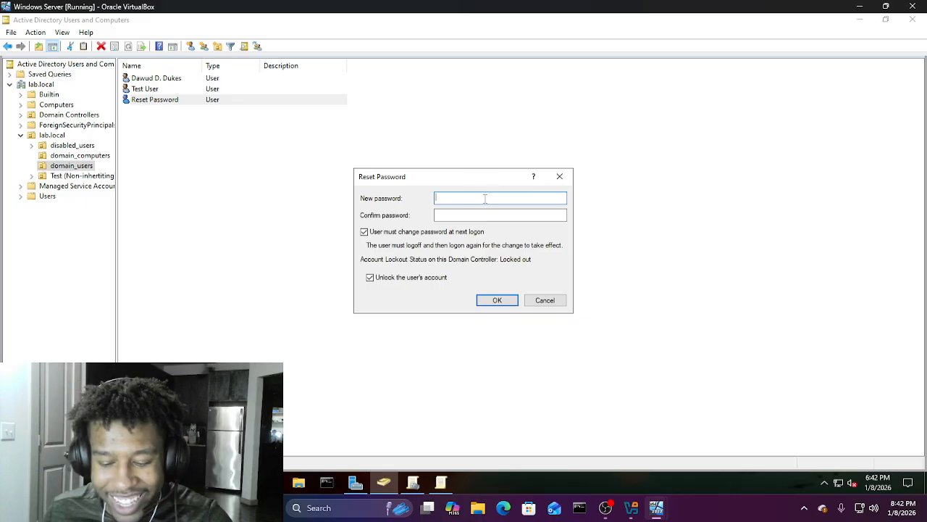
text(••)
key(BackSpace)
key(BackSpace)
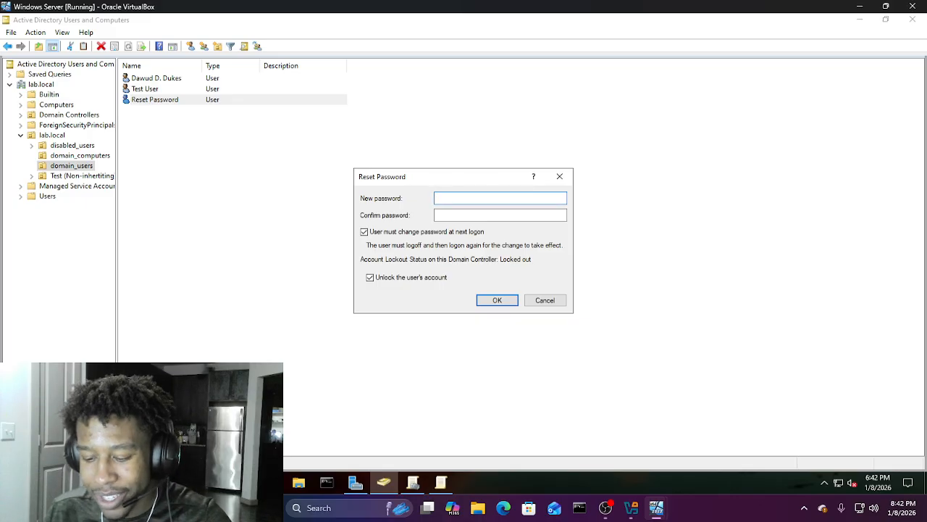
text(••••••••)
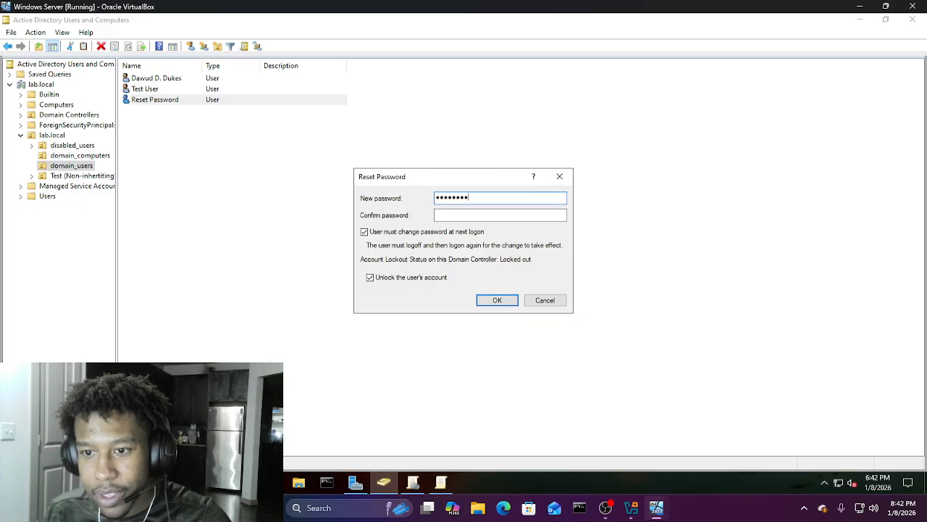
key(Tab)
text(•••)
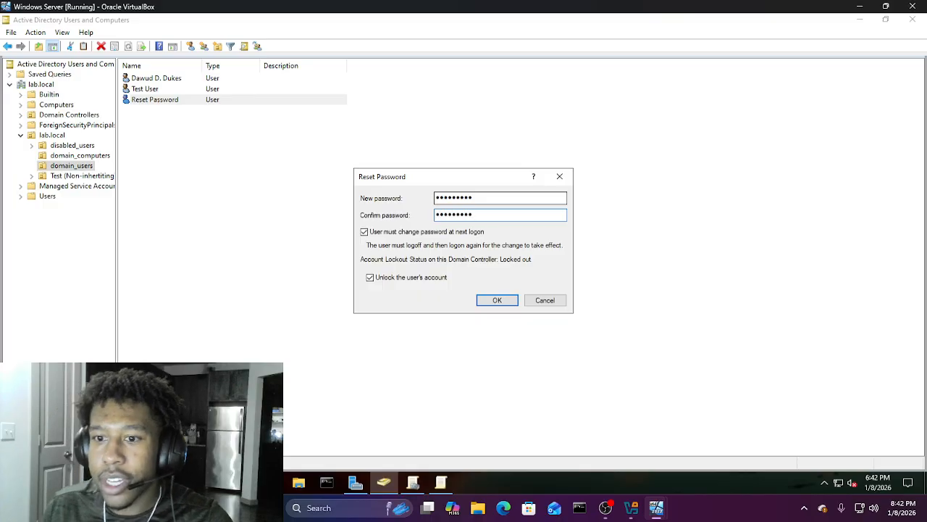
text(••••••)
key(Return)
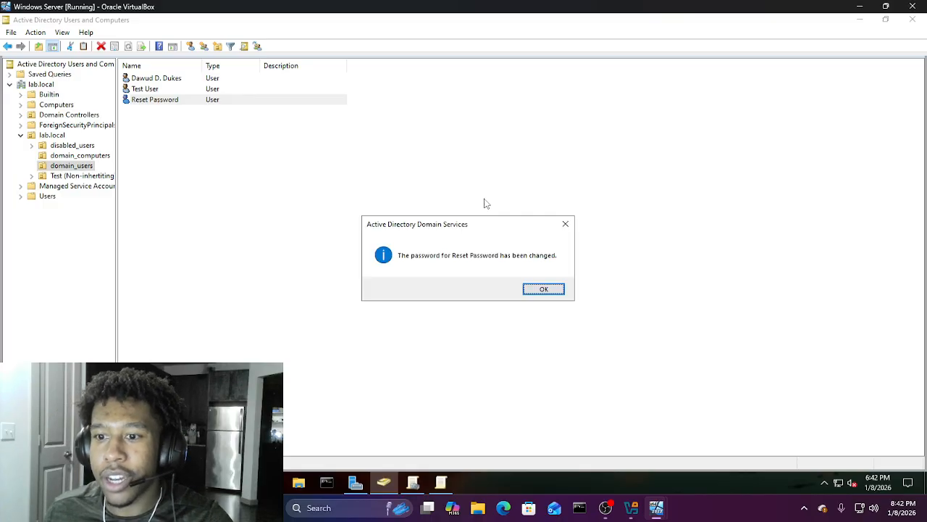
click(543, 290)
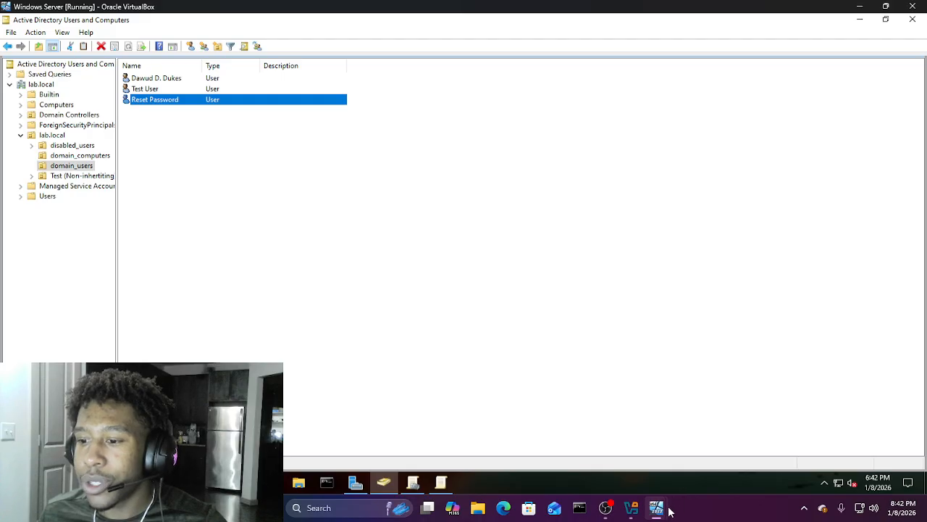
Step: On the Windows 10 VM, sign in as Other user with the Reset Password account's lab.local user name and temporary password
mouse_move(668, 507)
click(702, 460)
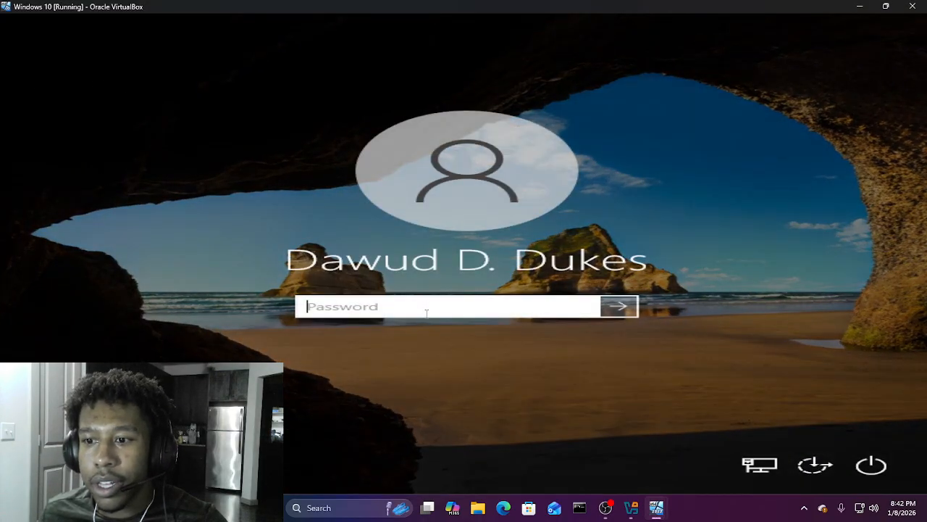
click(69, 465)
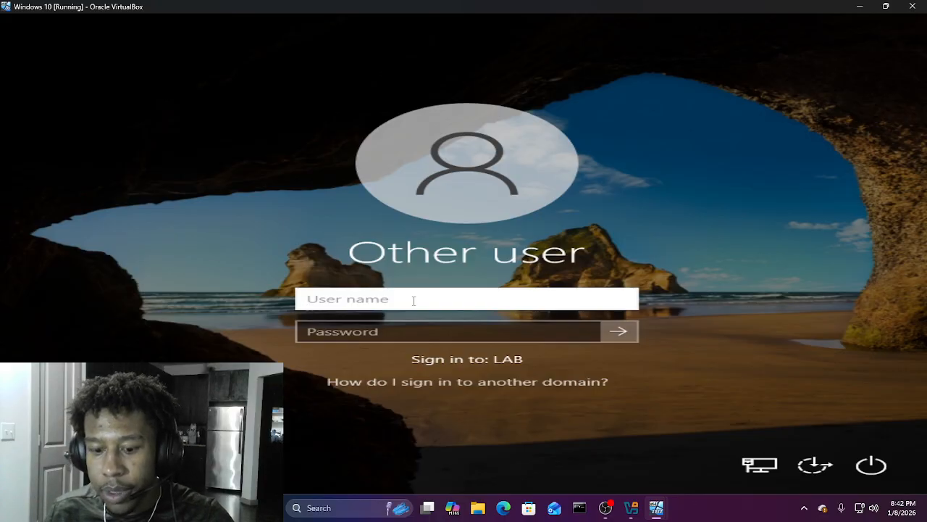
text(RPassw)
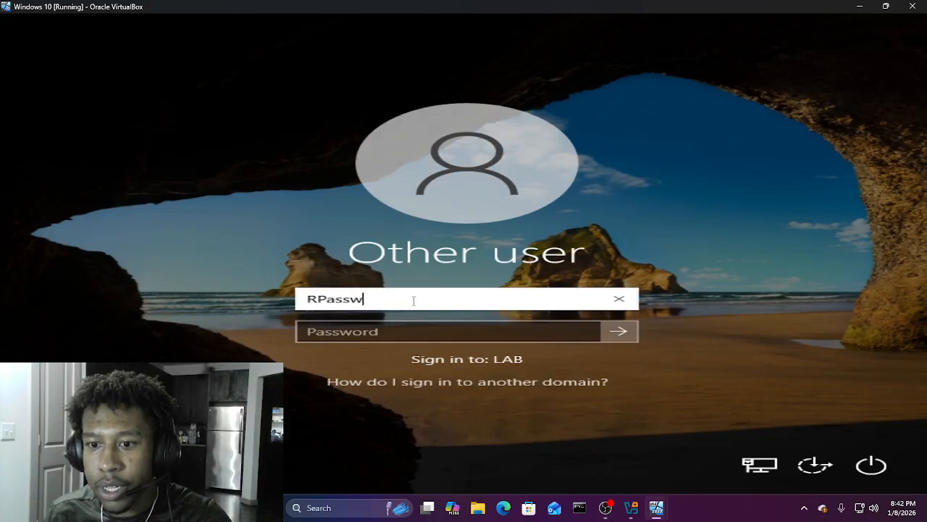
text(ord@la)
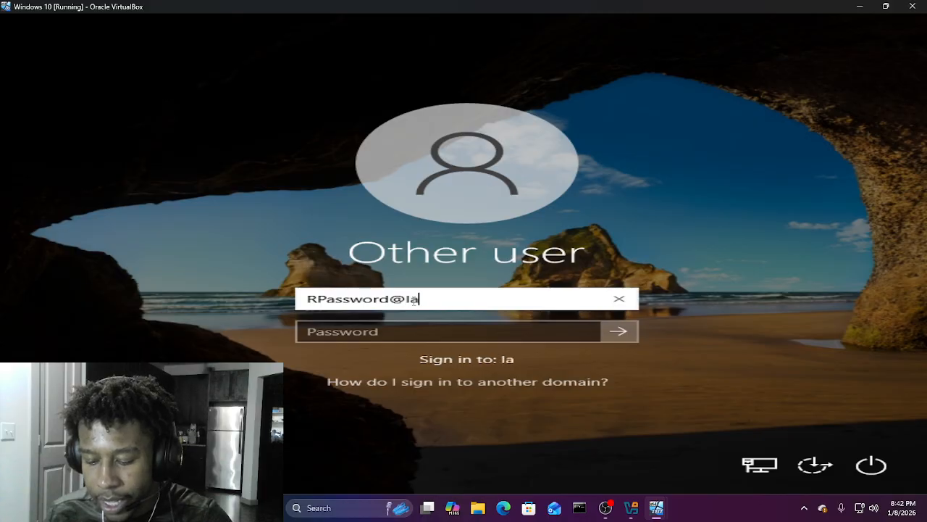
text(b.local)
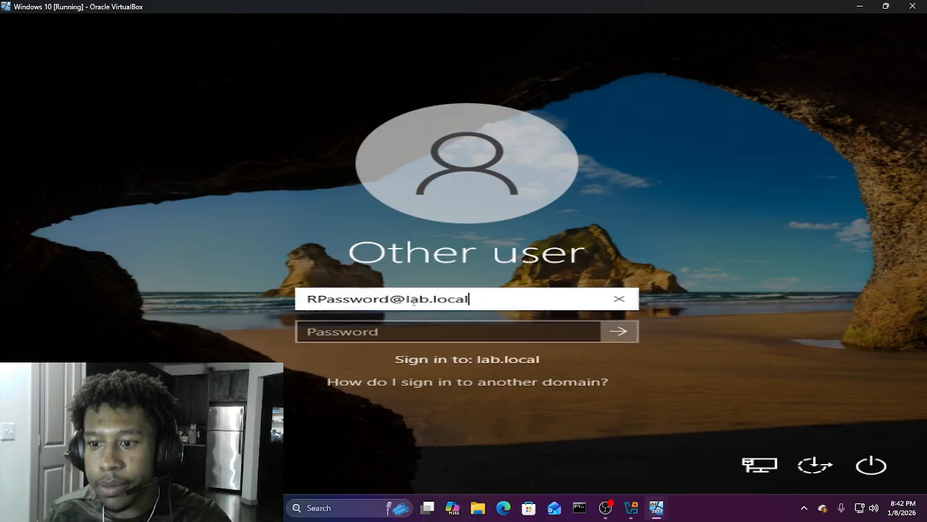
key(Tab)
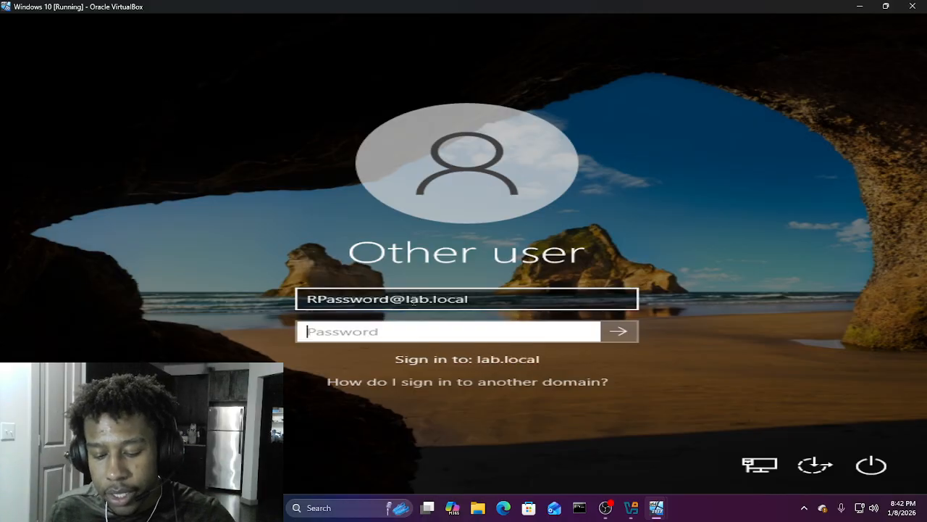
text(••••••••)
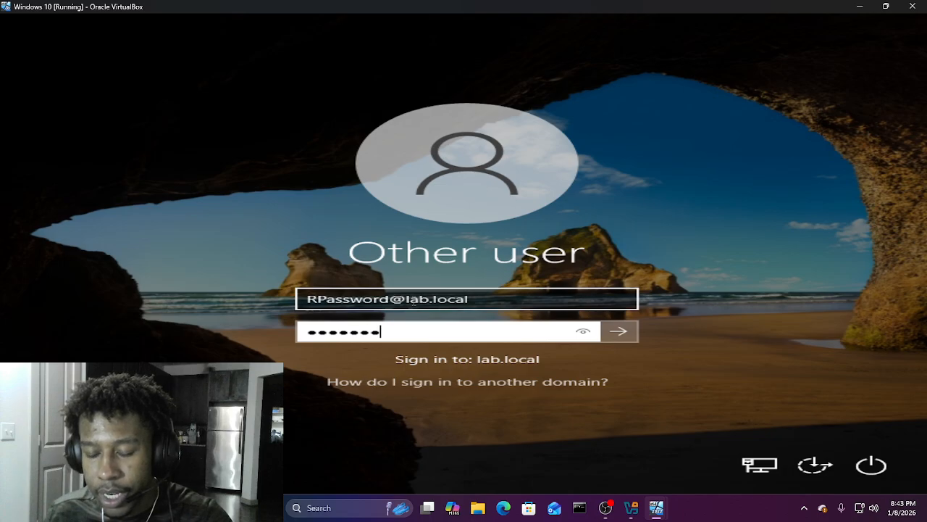
text(•)
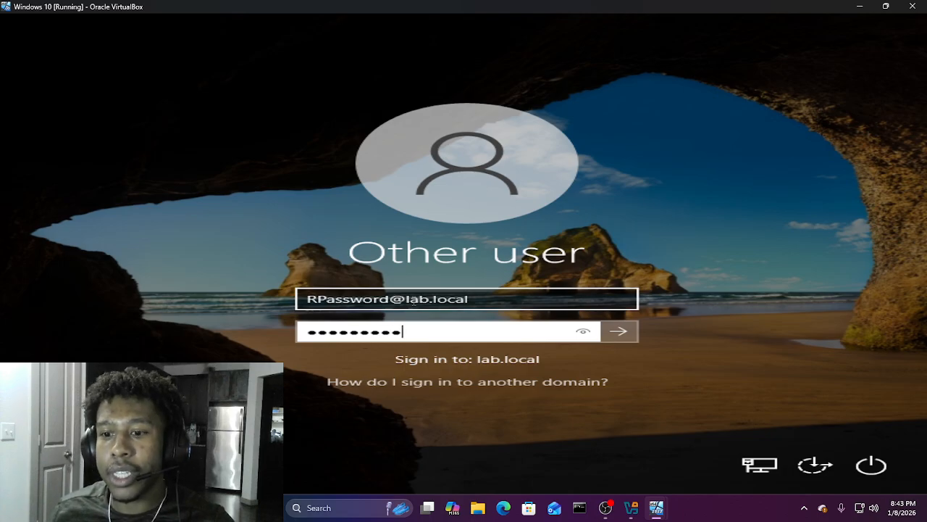
key(Return)
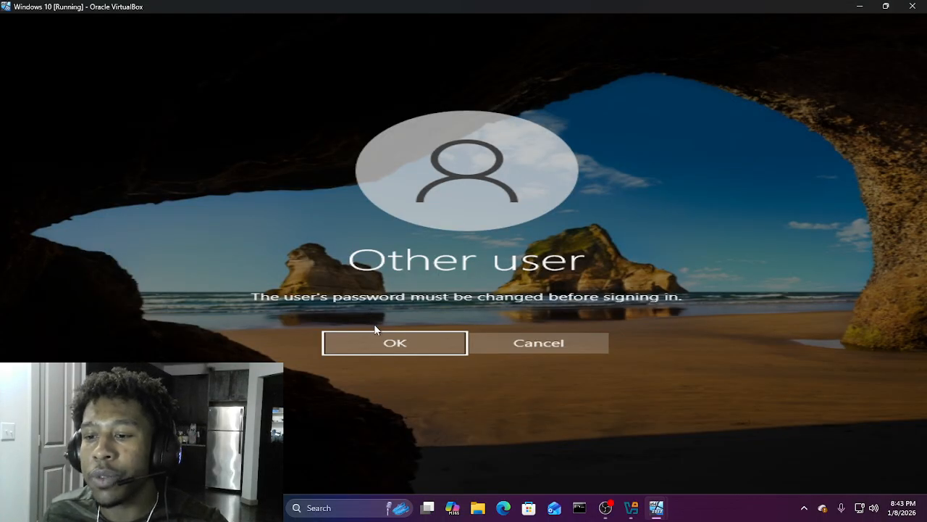
Step: Enter and confirm a new password for the Reset Password user, then acknowledge the change
click(389, 346)
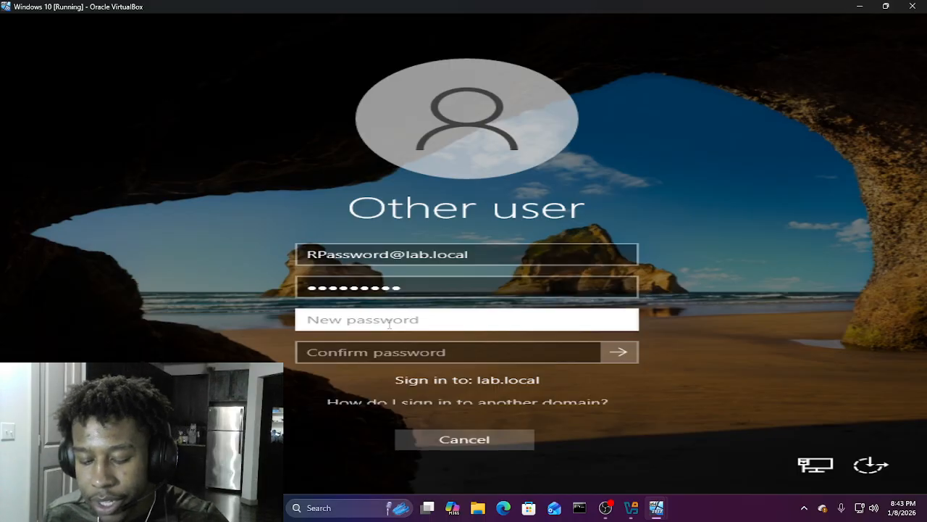
text(Password1!)
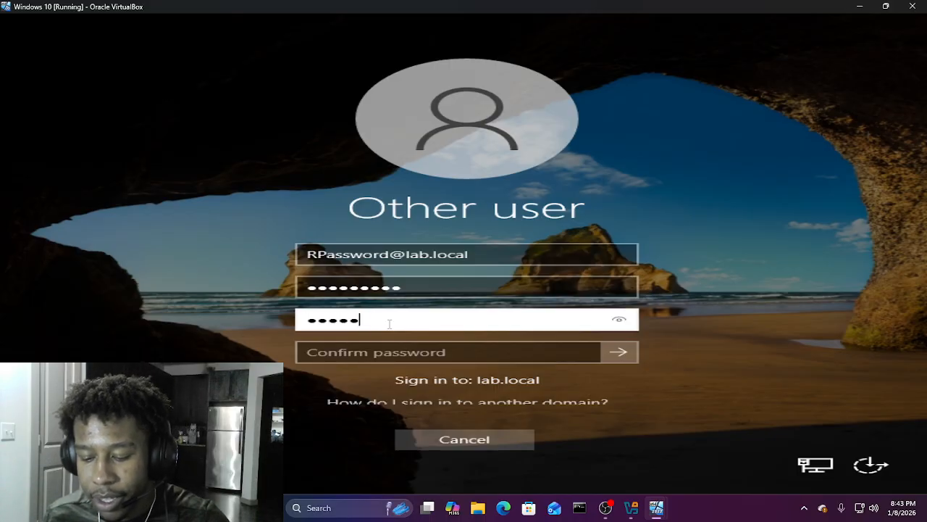
text(12)
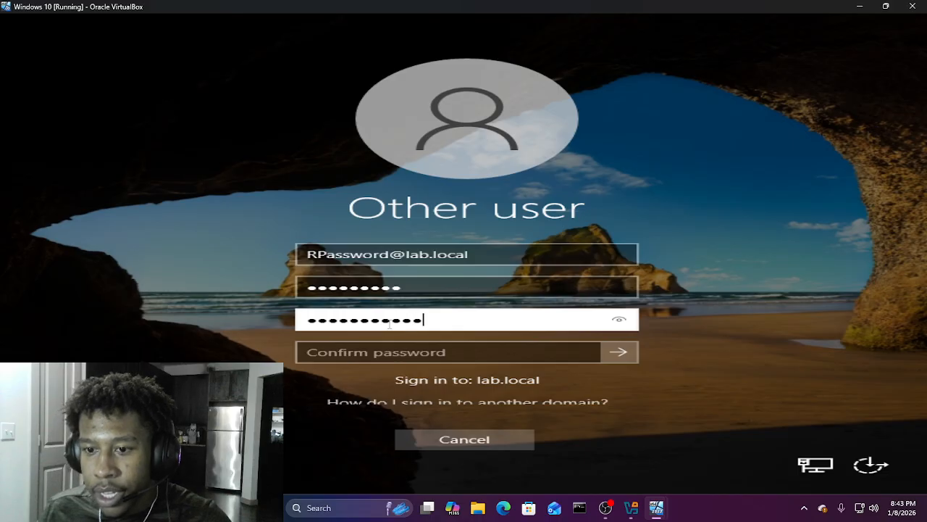
key(Tab)
text(Password1!)
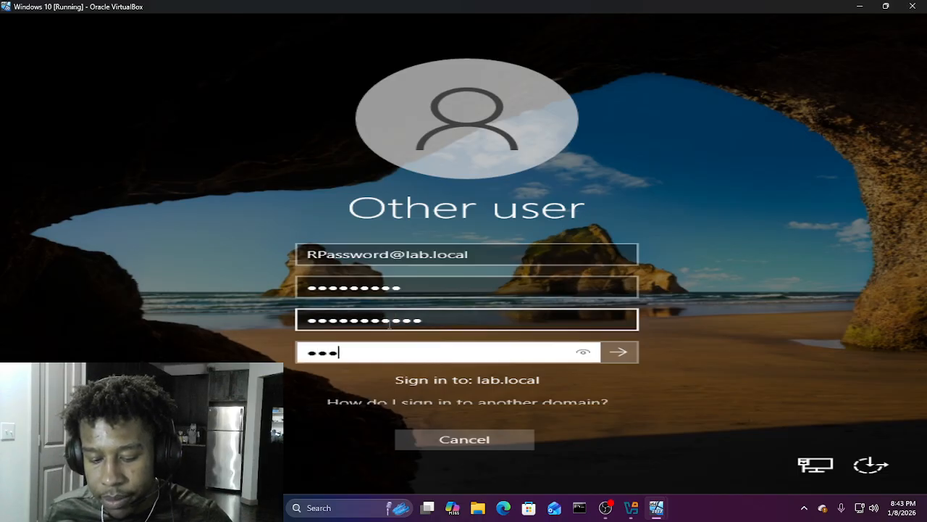
text(12)
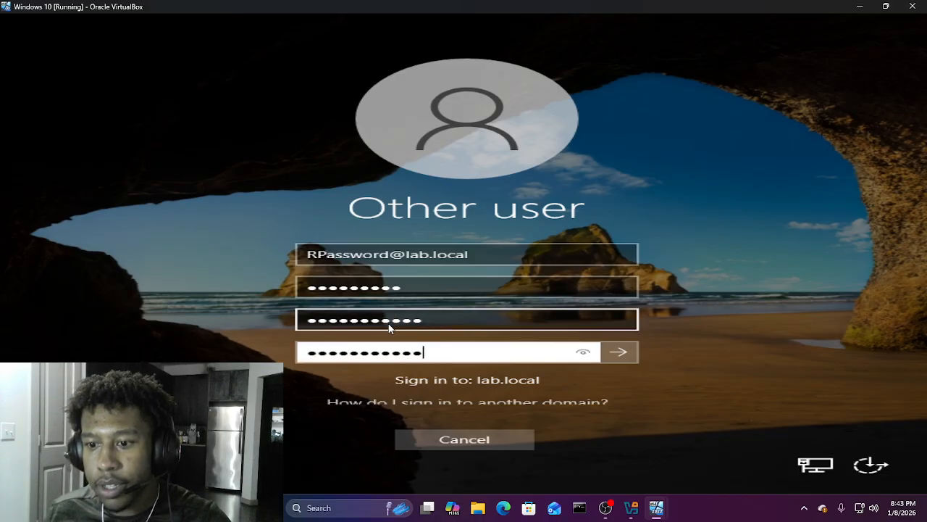
key(Return)
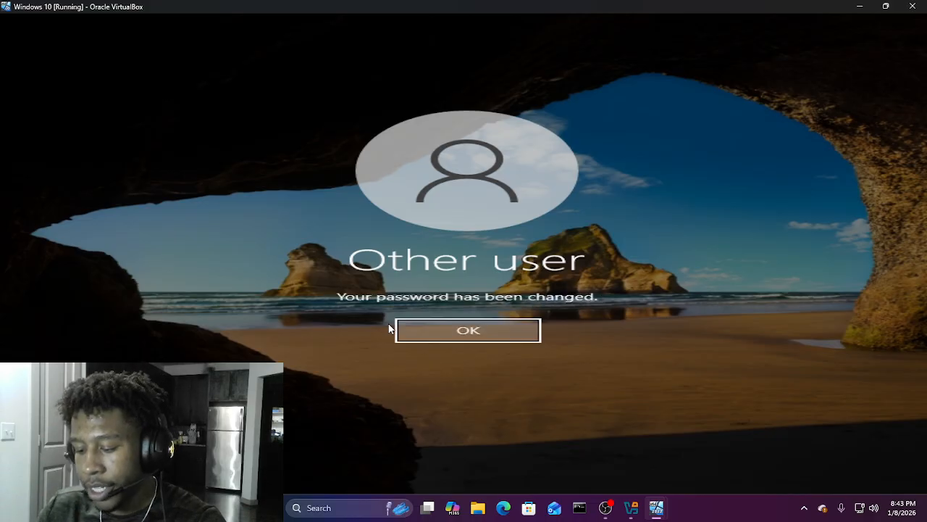
click(402, 331)
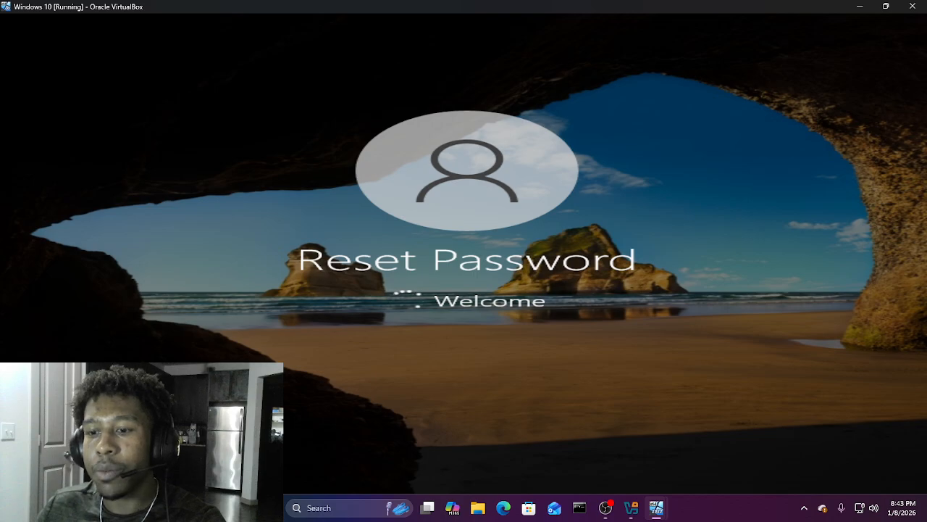